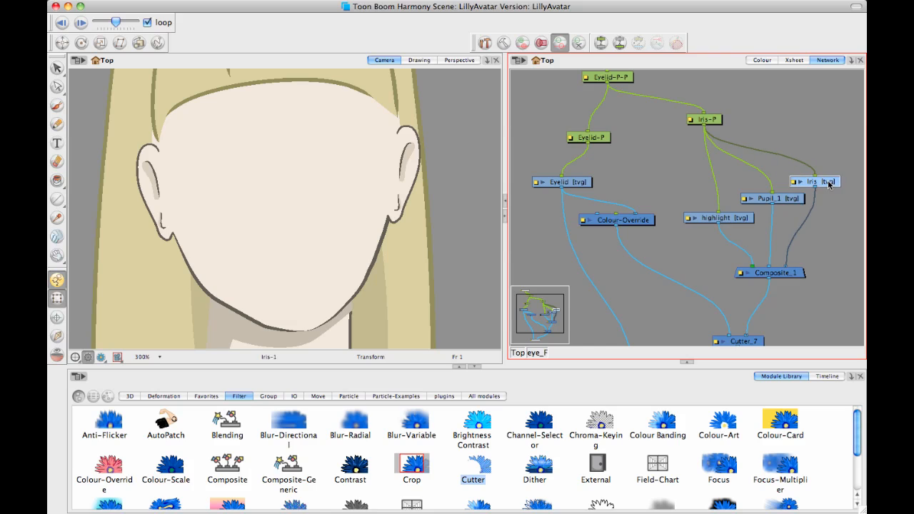
Review the iris, pupil and highlight peg connections inside the eye_F group, and return to the Top network level.
left_click(794, 146)
left_click_drag(730, 120, 748, 145)
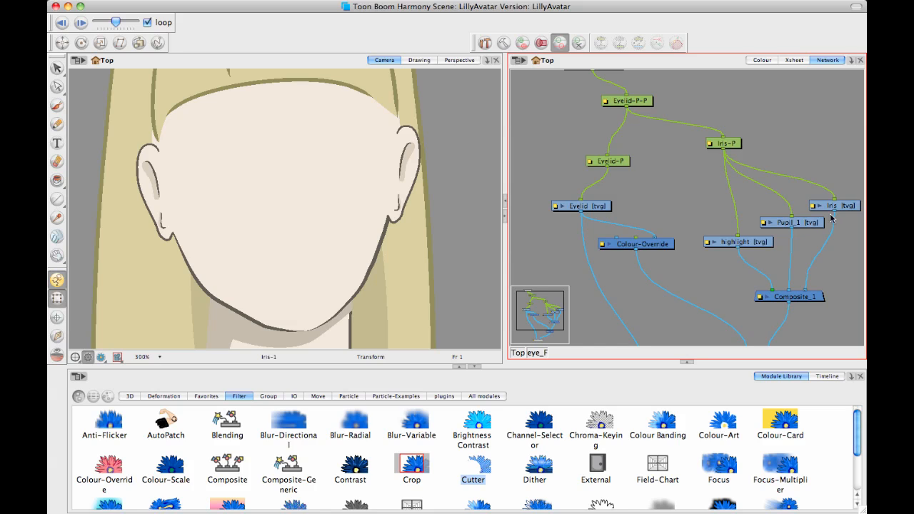
left_click_drag(700, 143, 714, 205)
left_click(747, 207)
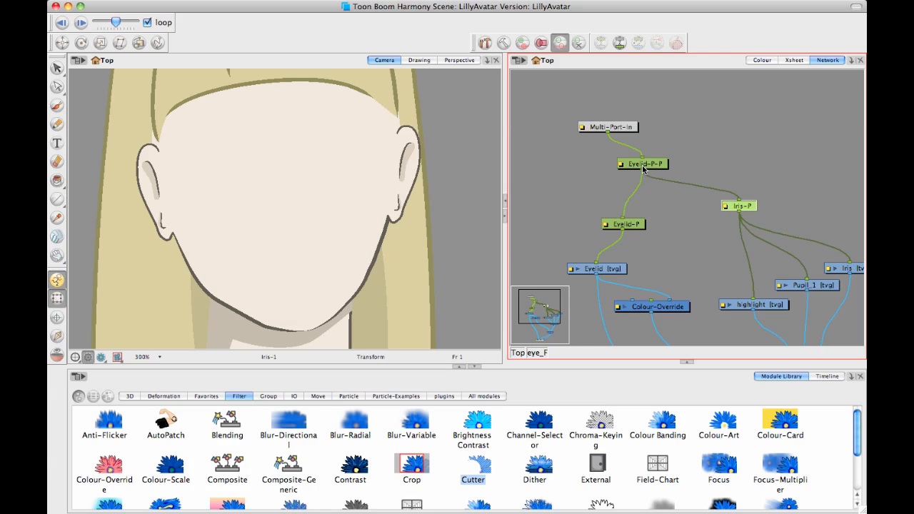
left_click(520, 353)
Examine the ear, mouth, nose and eyebrow modules and their pegs in the top-level network.
left_click_drag(750, 202, 651, 311)
left_click_drag(788, 212, 777, 213)
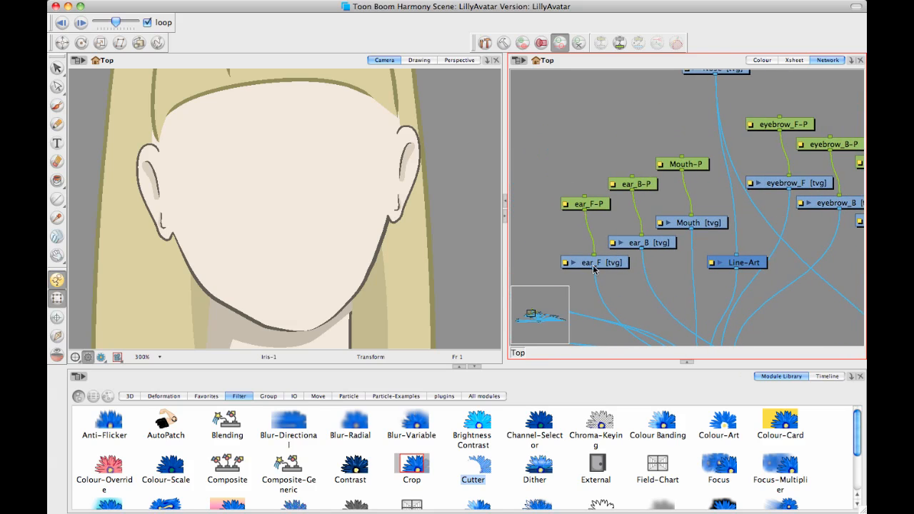
left_click_drag(756, 170, 697, 179)
left_click(633, 174)
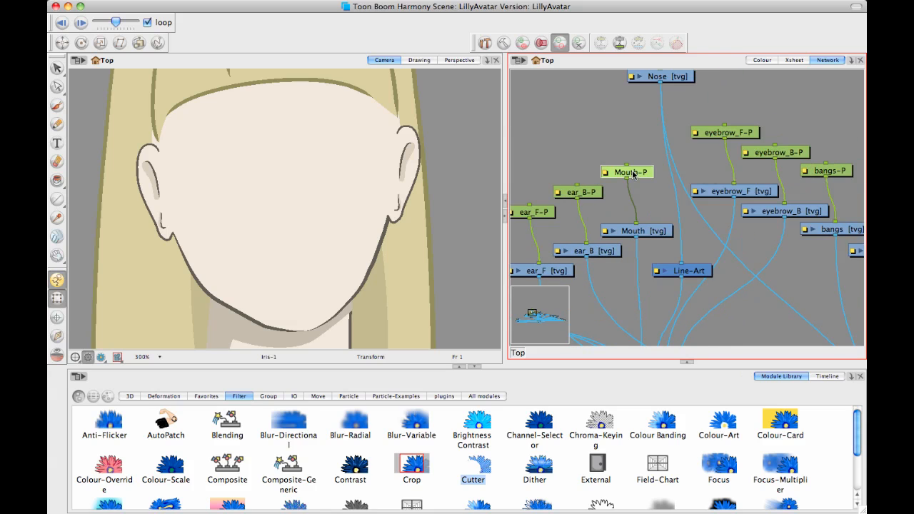
mouse_move(720, 146)
left_mouse_down()
mouse_move(699, 226)
mouse_move(622, 138)
mouse_move(654, 135)
mouse_move(662, 209)
mouse_move(695, 199)
mouse_move(732, 157)
left_mouse_up()
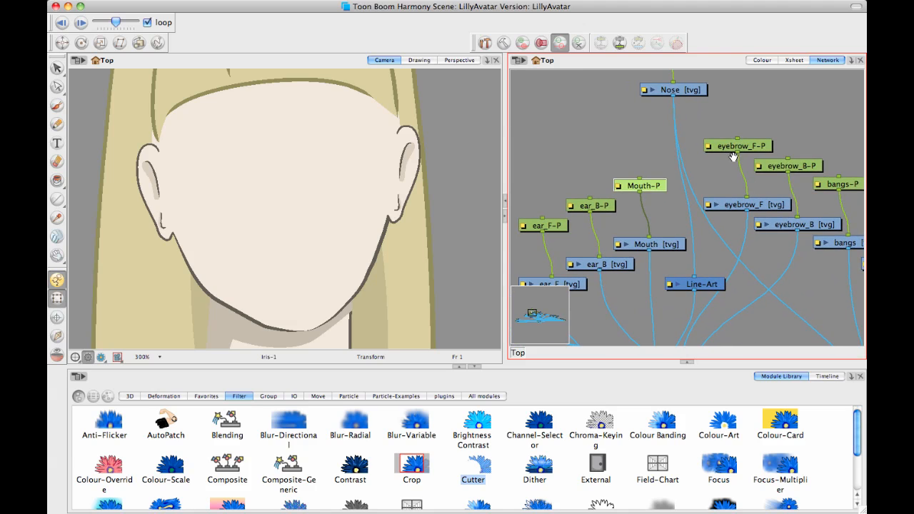
left_click_drag(713, 225, 779, 127)
Switch the FacialFeatures_Comp composite between As Bitmap and Pass Through, leaving it on Pass Through.
left_click_drag(740, 297, 694, 307)
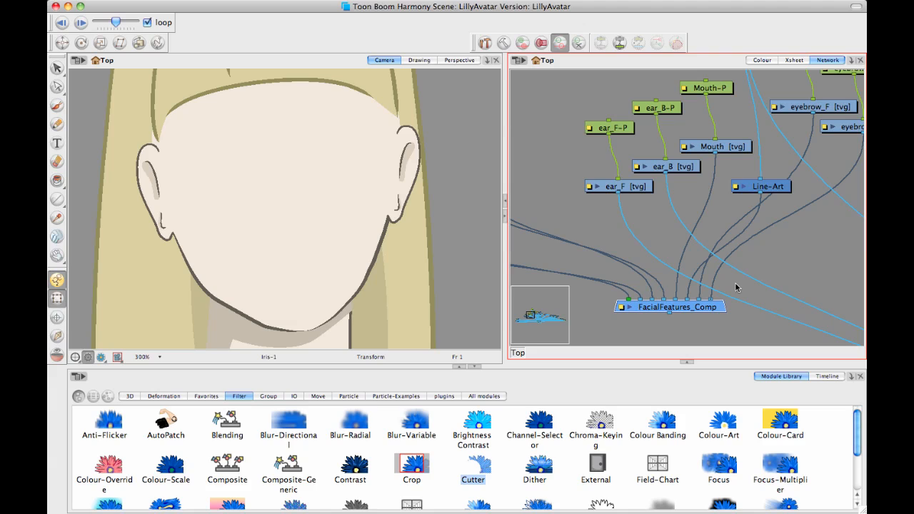
left_click(621, 308)
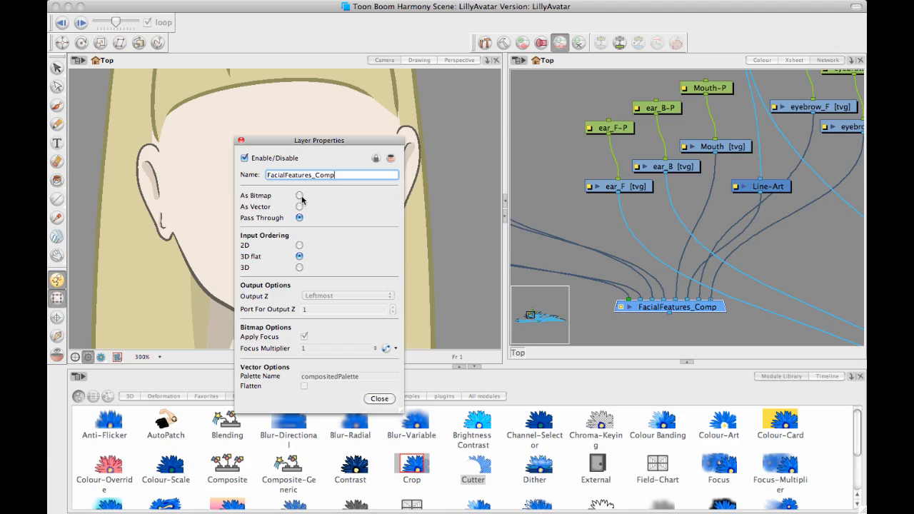
left_click(300, 197)
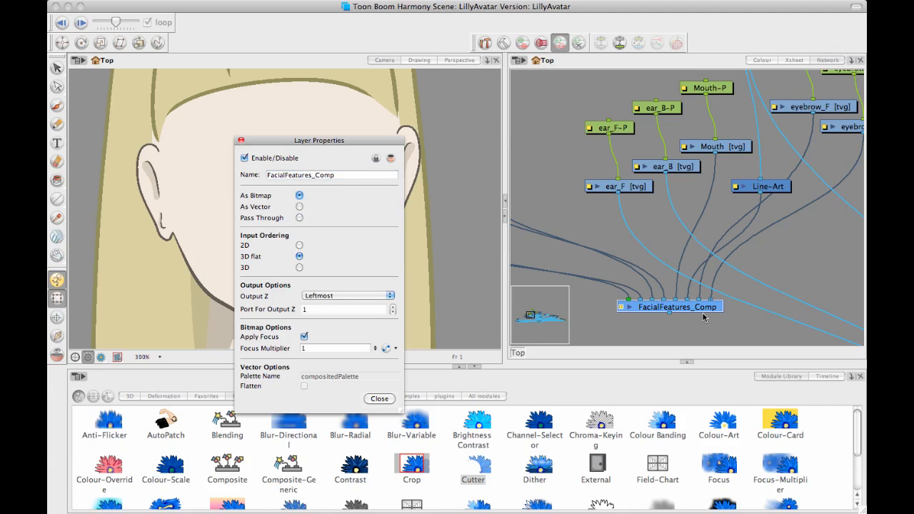
left_click(299, 218)
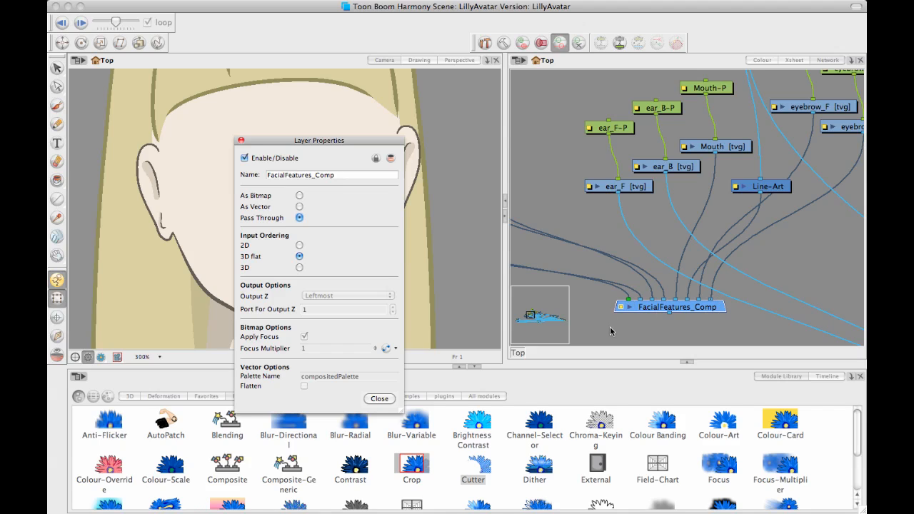
left_click(300, 195)
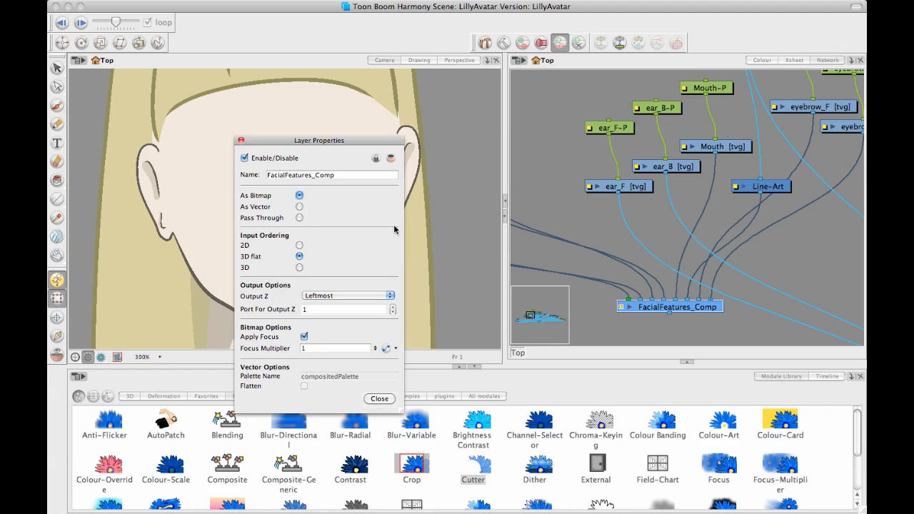
left_click(299, 218)
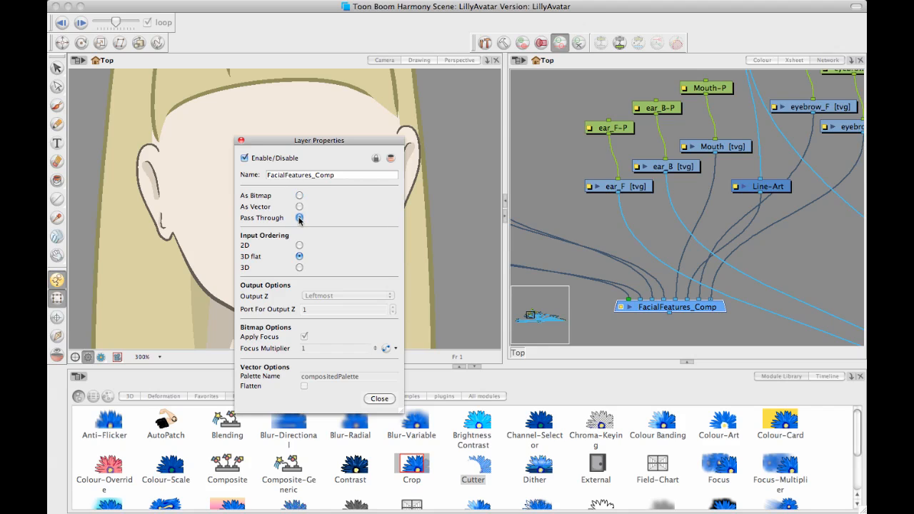
left_click(380, 400)
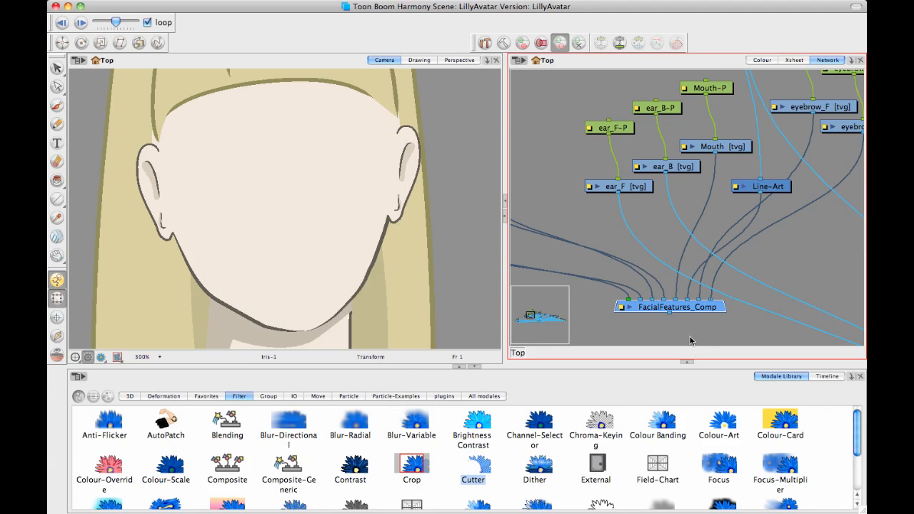
Connect the output of FacialFeatures_Comp to the main Composite module.
scroll(738, 278, "down", 3)
scroll(738, 279, "left", 3)
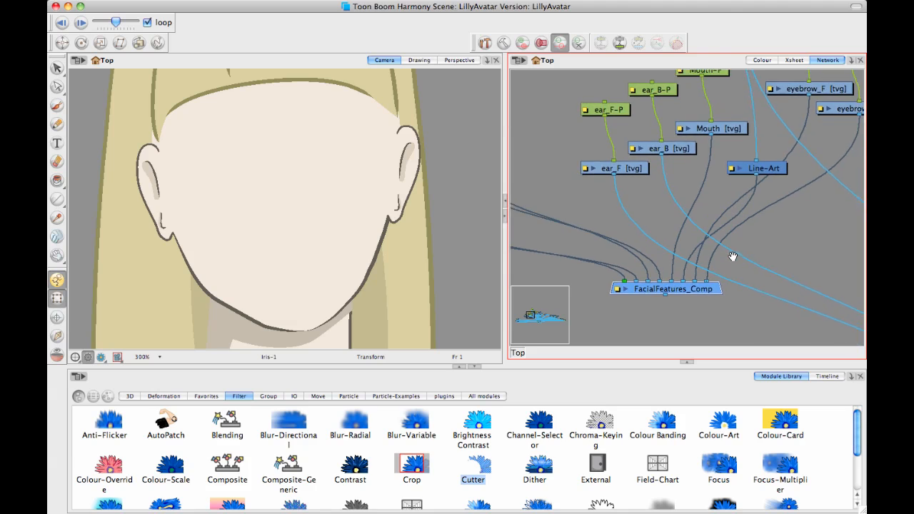
left_click_drag(759, 274, 705, 200)
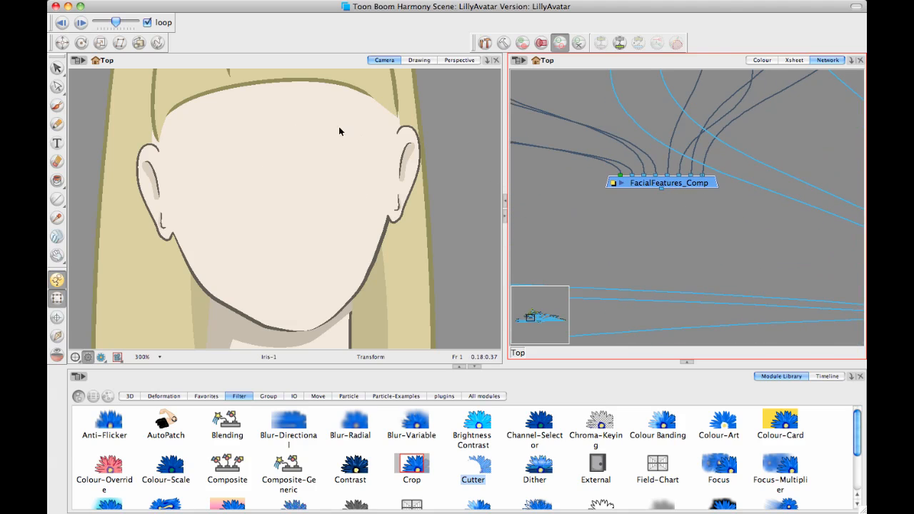
left_click_drag(753, 231, 725, 220)
key("1")
key("1")
key("1")
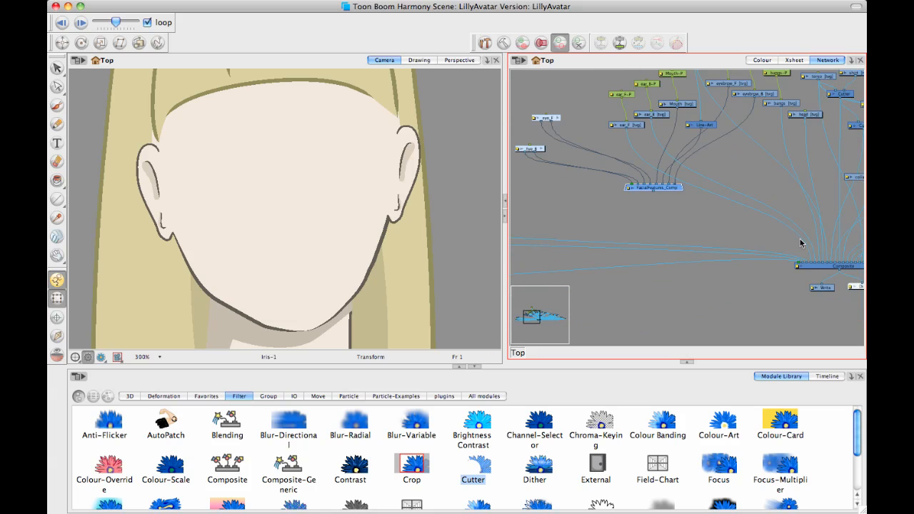
left_click_drag(841, 310, 774, 318)
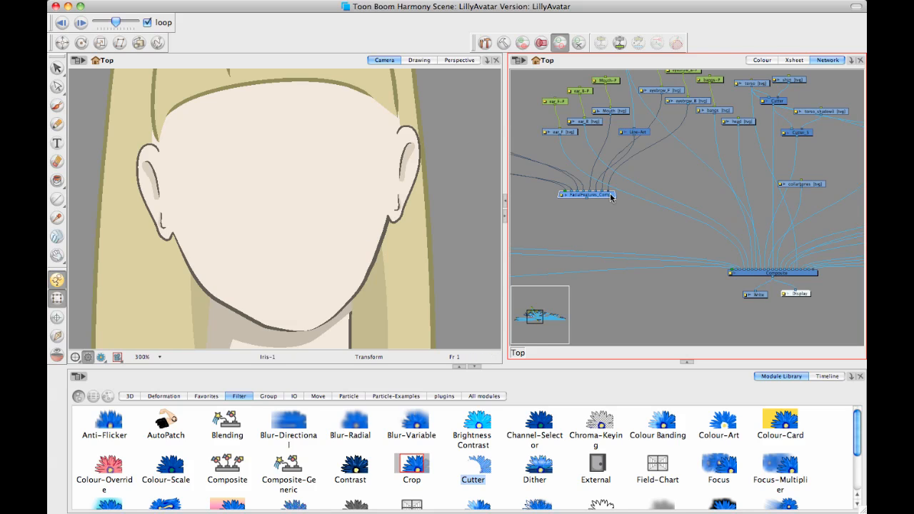
mouse_move(427, 151)
left_mouse_down()
mouse_move(458, 221)
mouse_move(424, 156)
left_mouse_up()
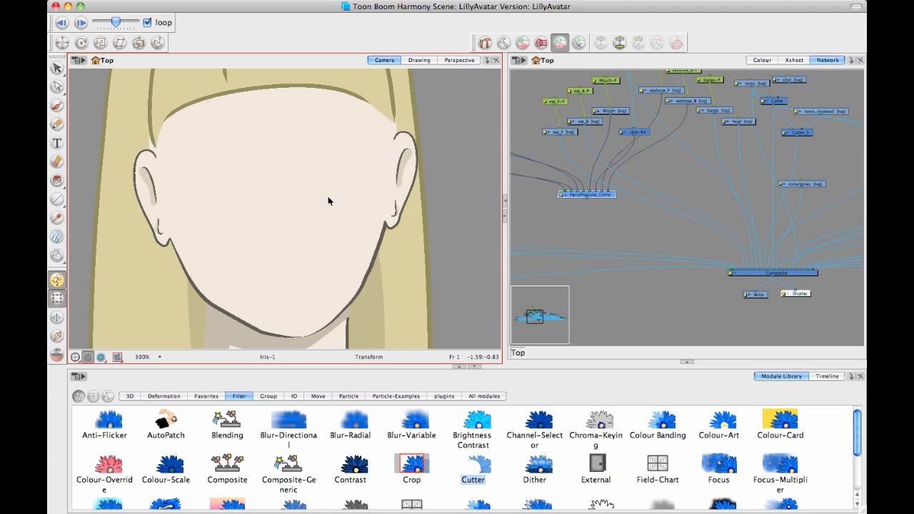
left_click_drag(344, 277, 376, 265)
key("1")
key("1")
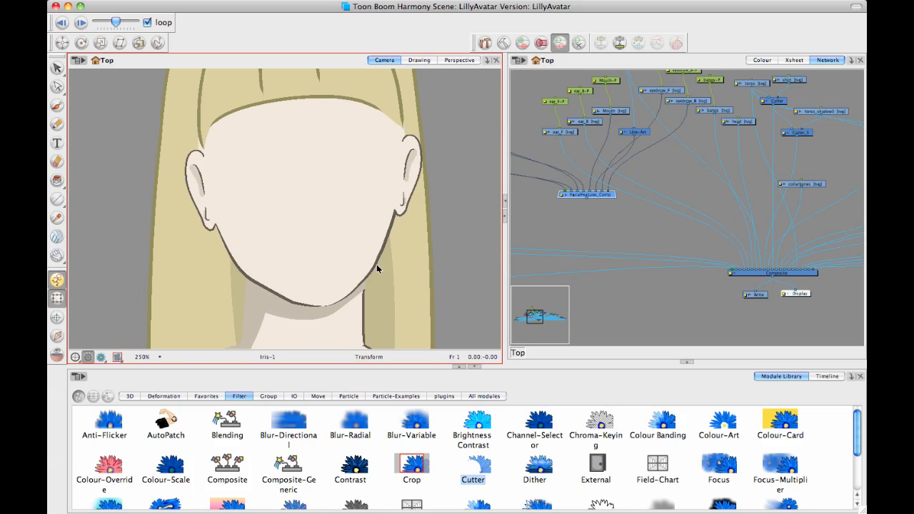
key("1")
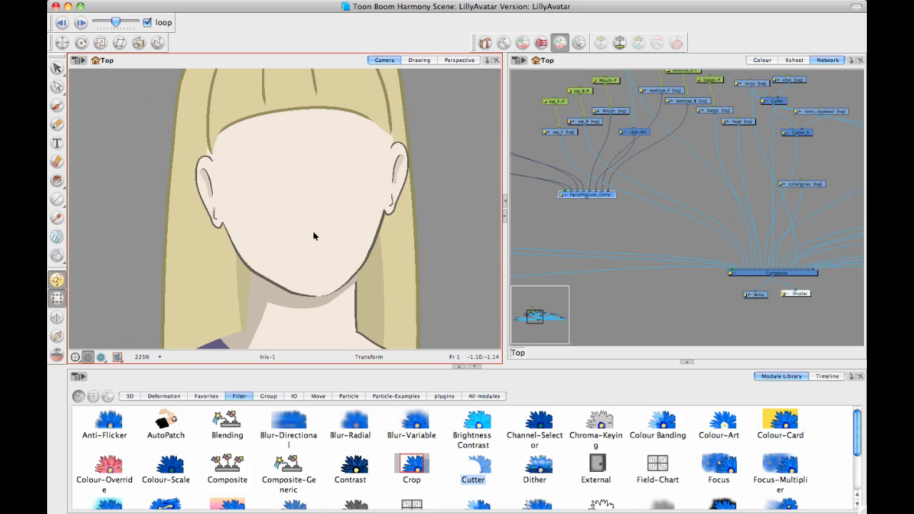
key("space")
left_click(658, 223)
left_click_drag(587, 200, 743, 272)
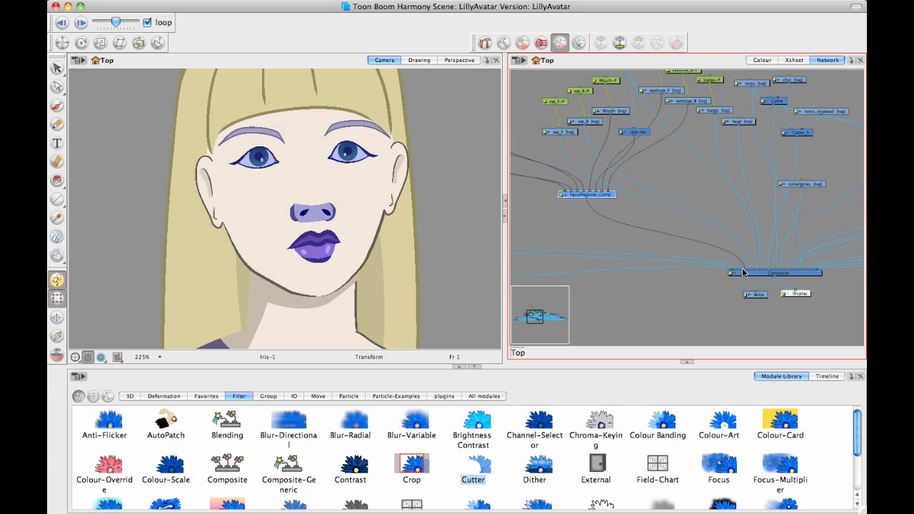
Compare the character's face in the camera view with FacialFeatures_Comp selected and deselected.
left_click(674, 215)
left_click(602, 193)
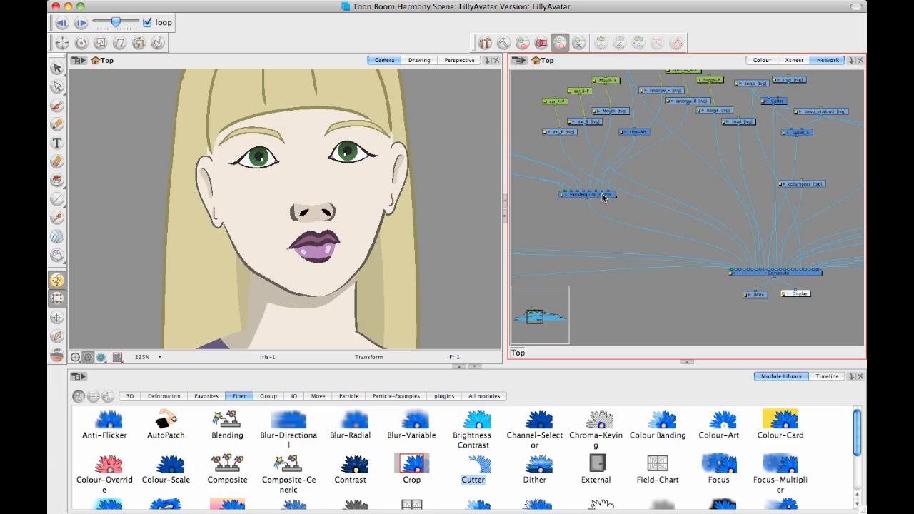
left_click(618, 210)
left_click(609, 199)
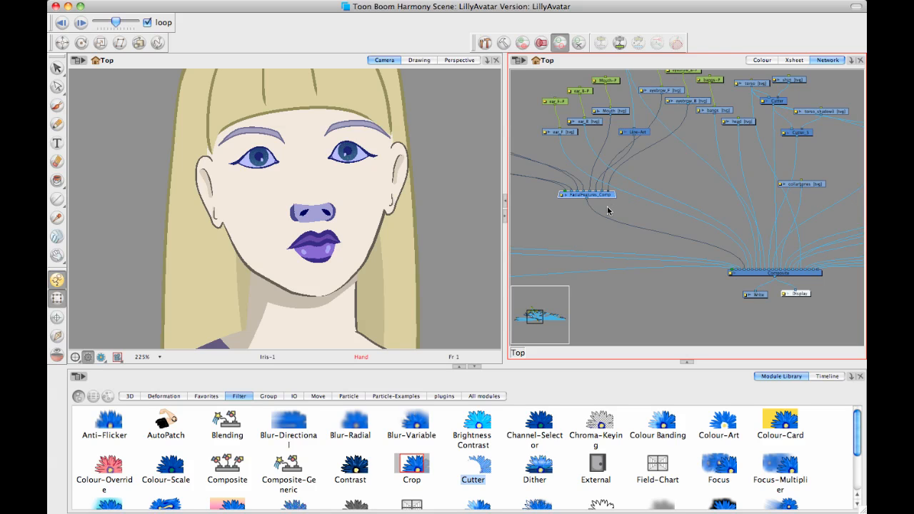
left_click(644, 228)
Examine how the facial drawings run through FacialFeatures_Comp into the main Composite.
left_click_drag(686, 237, 772, 281)
key("2")
key("2")
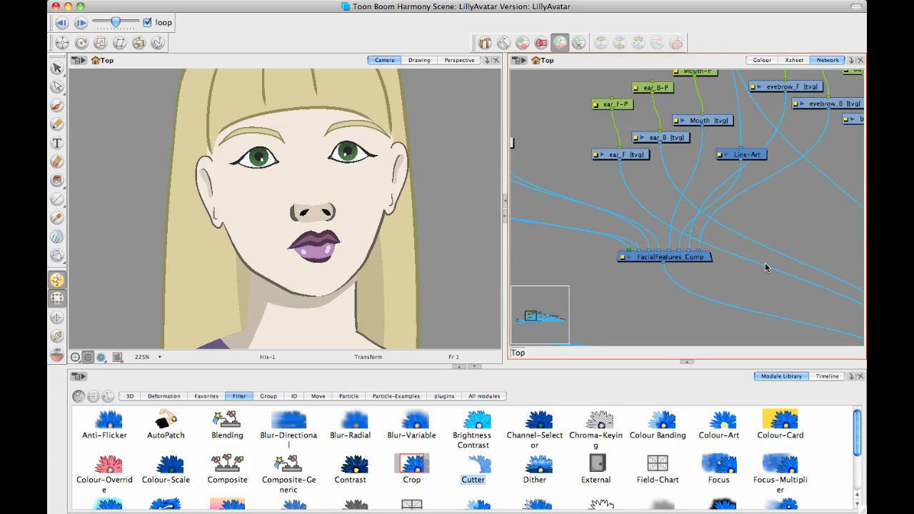
left_click_drag(723, 231, 627, 217)
left_click_drag(677, 257, 682, 260)
key("1")
key("1")
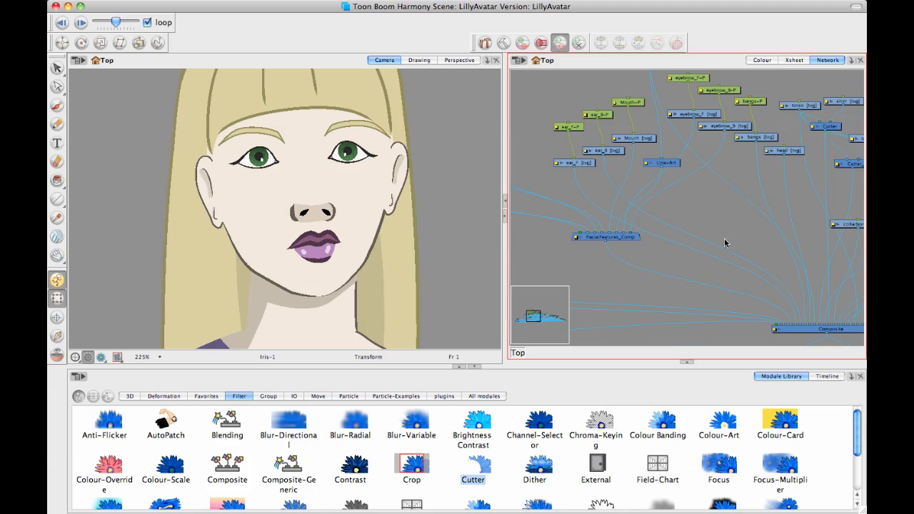
left_click_drag(723, 214, 730, 260)
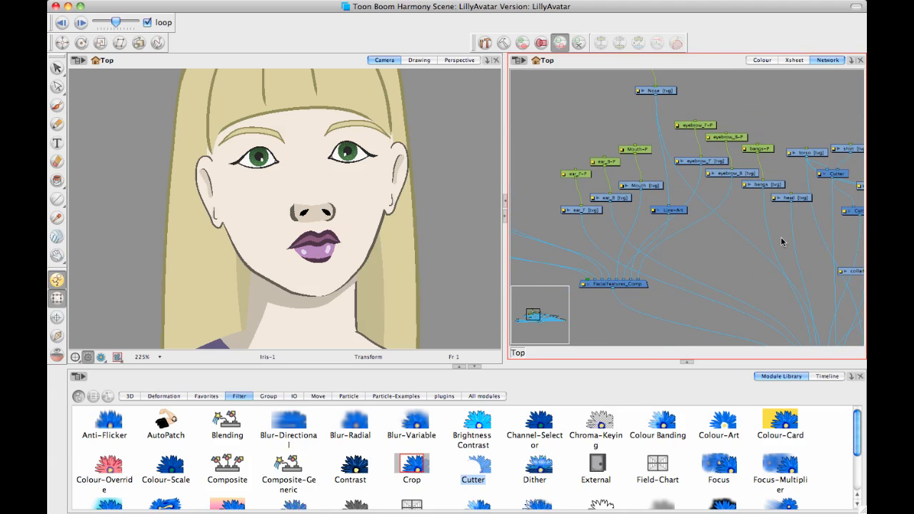
Add a Colour-Override module to the right of FacialFeatures_Comp and connect the head drawing to it.
left_click_drag(795, 249, 765, 218)
left_click(766, 167)
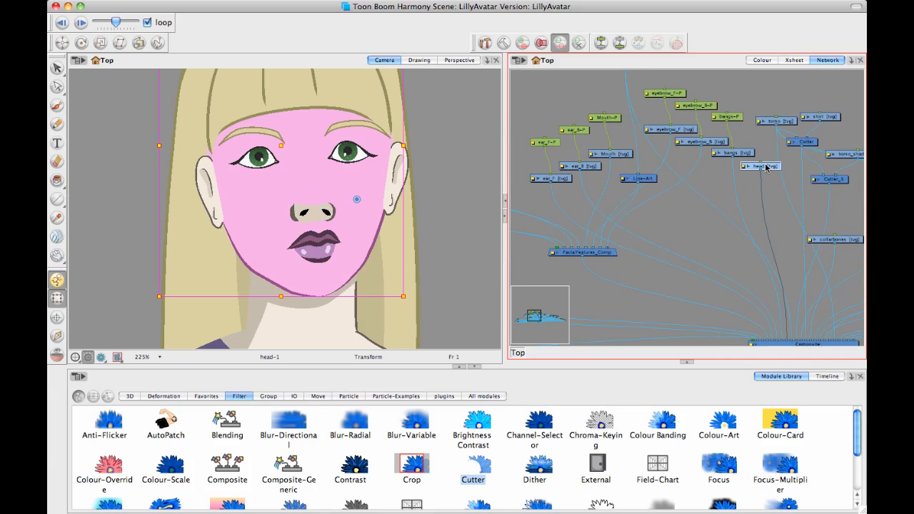
left_click(703, 227)
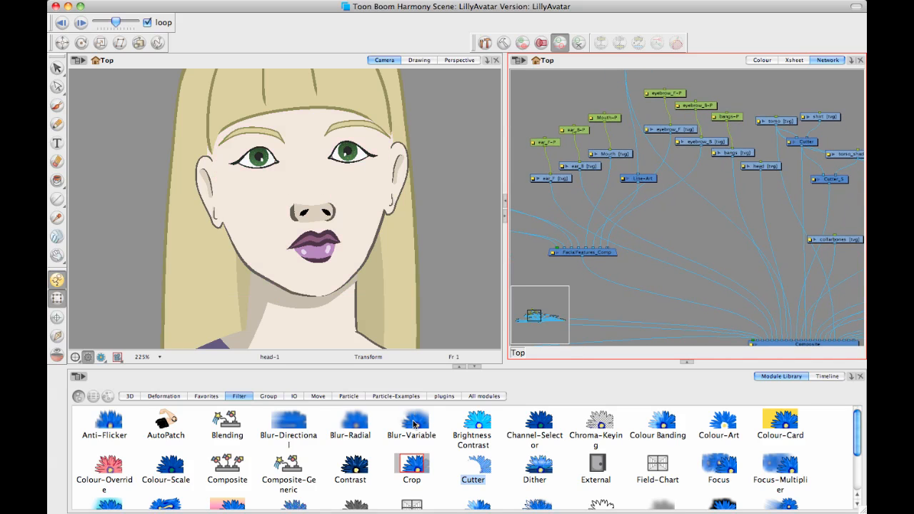
left_click(108, 471)
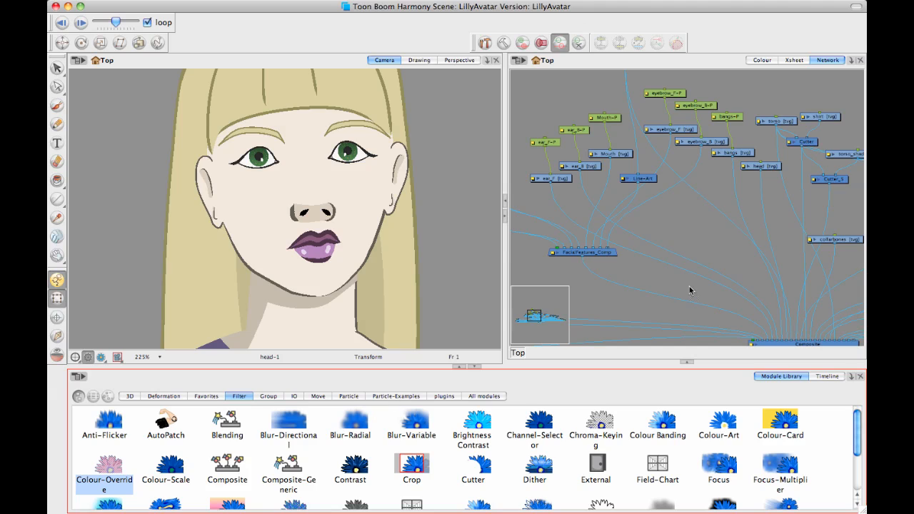
left_click_drag(690, 288, 690, 289)
left_click_drag(762, 170, 701, 254)
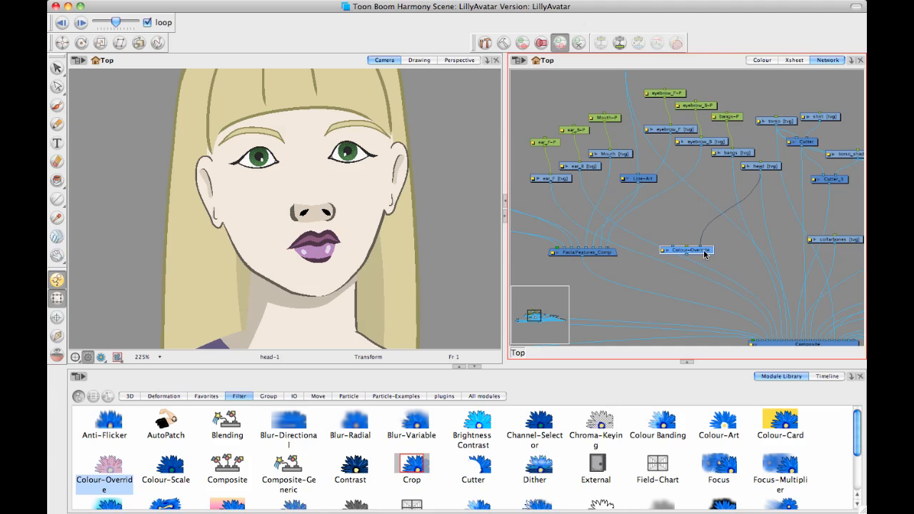
Look through the LillyAvatar palette colours in the Colour-Override properties for the head's skin colour.
left_click(664, 252)
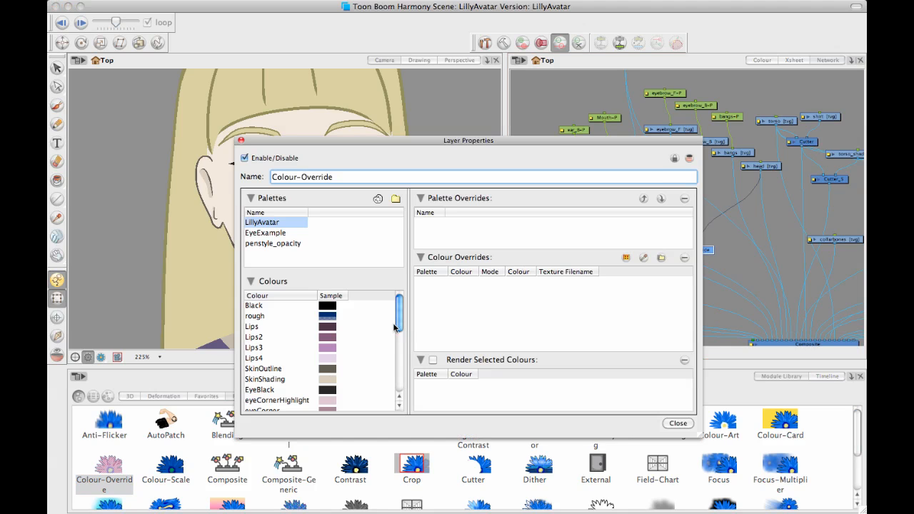
left_click_drag(402, 321, 398, 370)
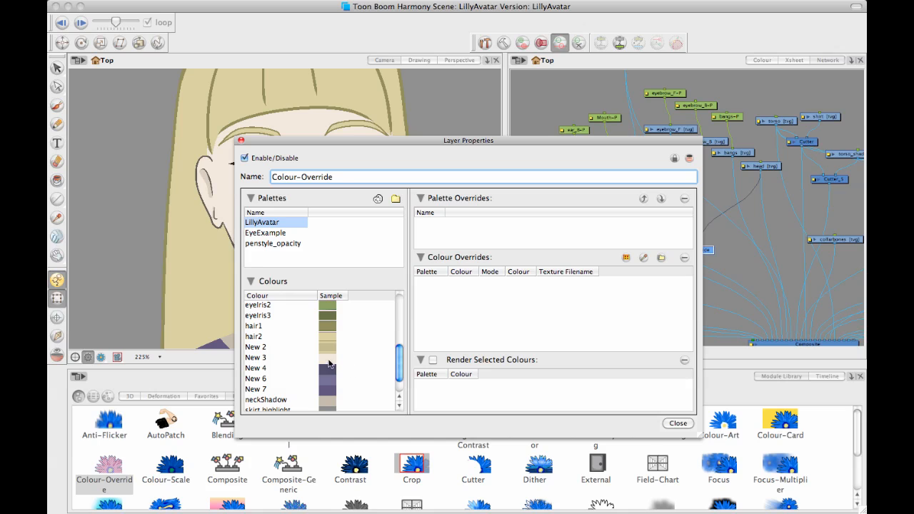
left_click(399, 373)
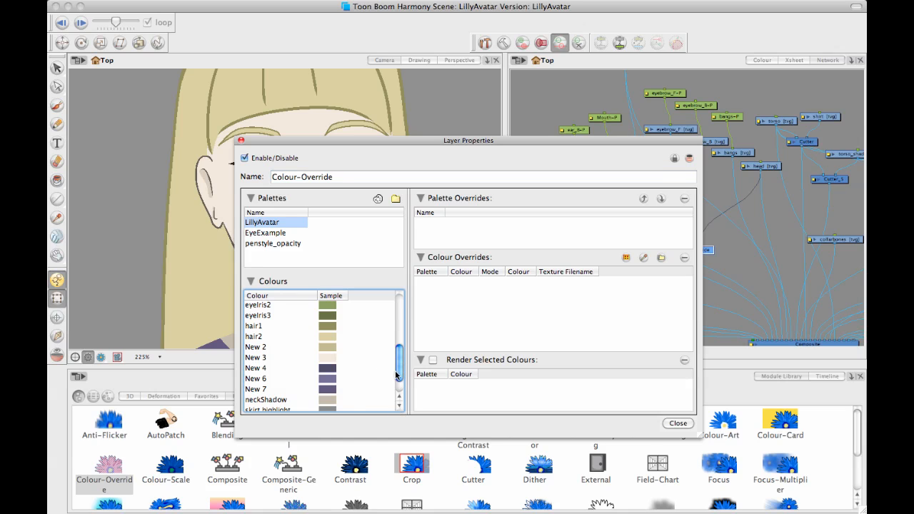
left_click_drag(397, 376, 402, 408)
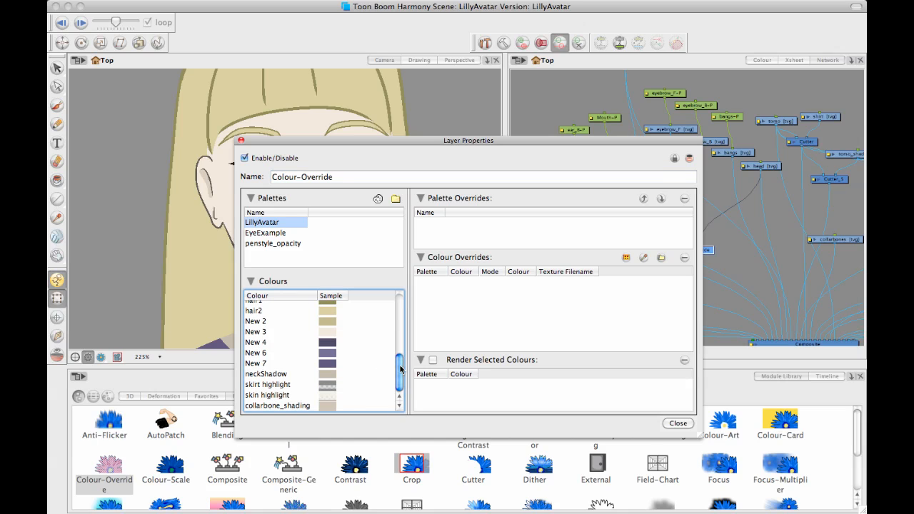
left_click_drag(403, 371, 405, 286)
left_click(676, 425)
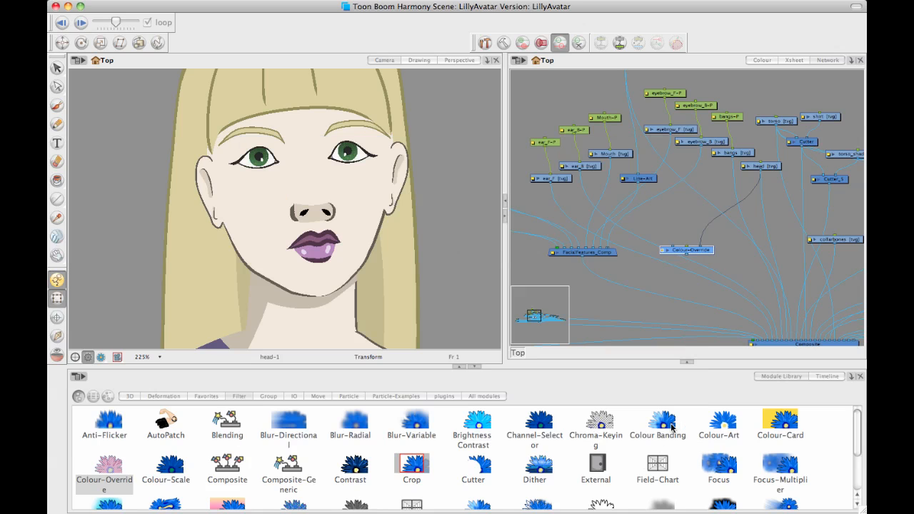
Find the head's skin colour in the LillyAvatar palette and rename the New 3 swatch to skin.
left_click(57, 220)
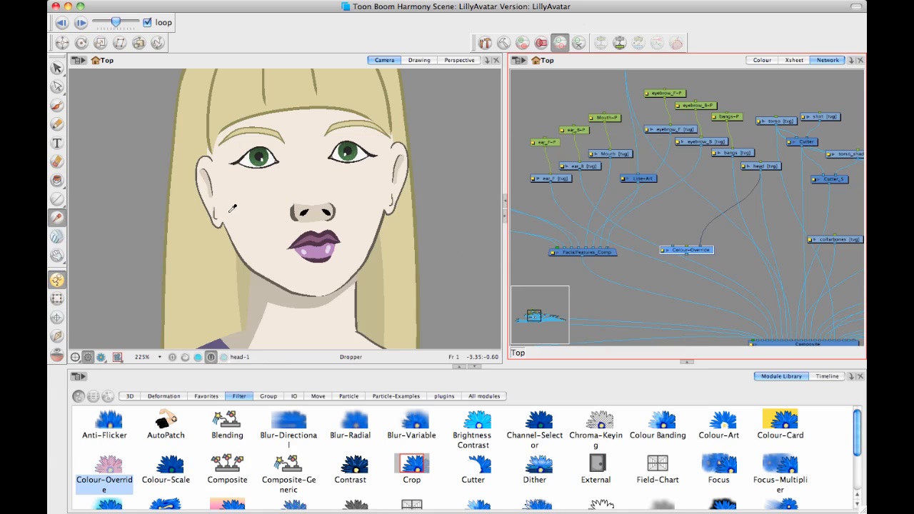
left_click(762, 60)
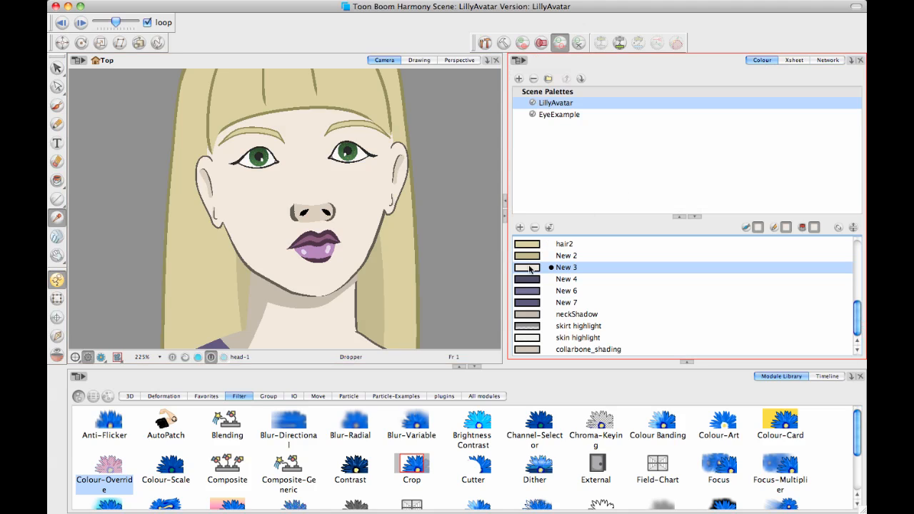
double_click(567, 268)
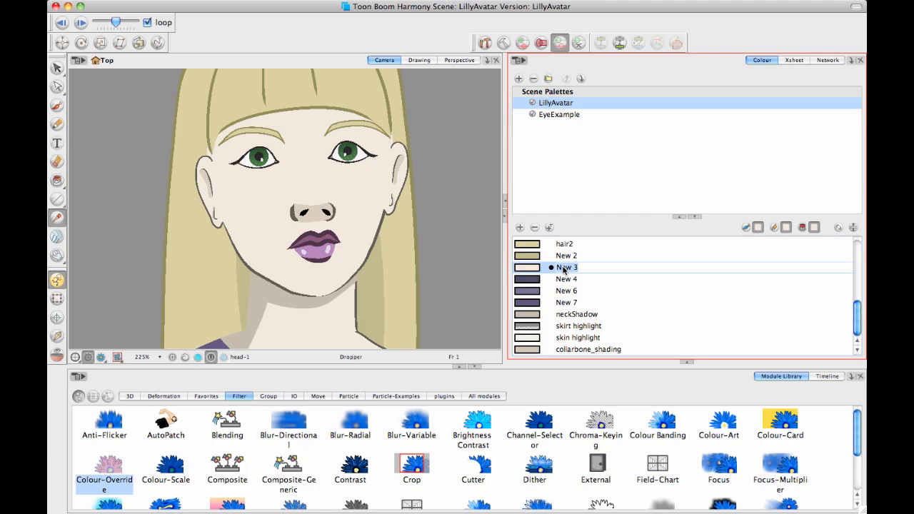
type("skin")
key("Return")
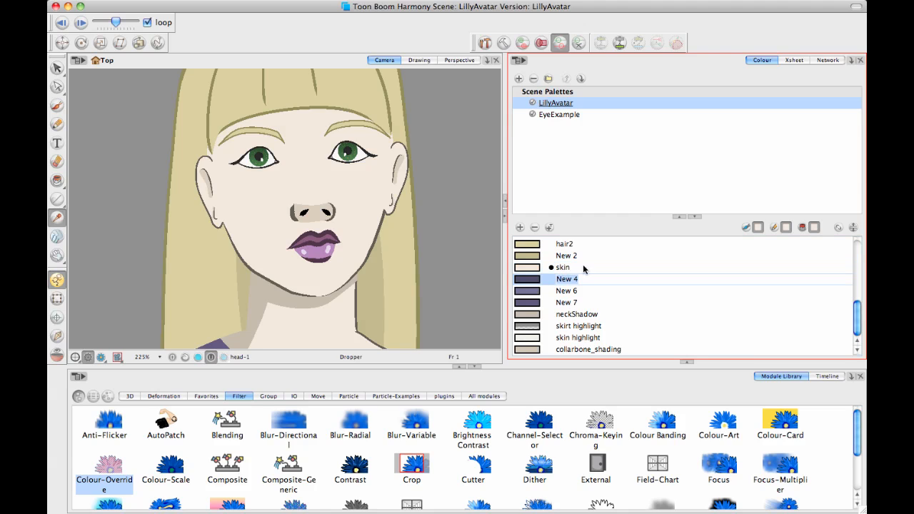
left_click(611, 261)
Rename the New 2 swatch in the LillyAvatar palette to hair3.
scroll(611, 261, "down", 5)
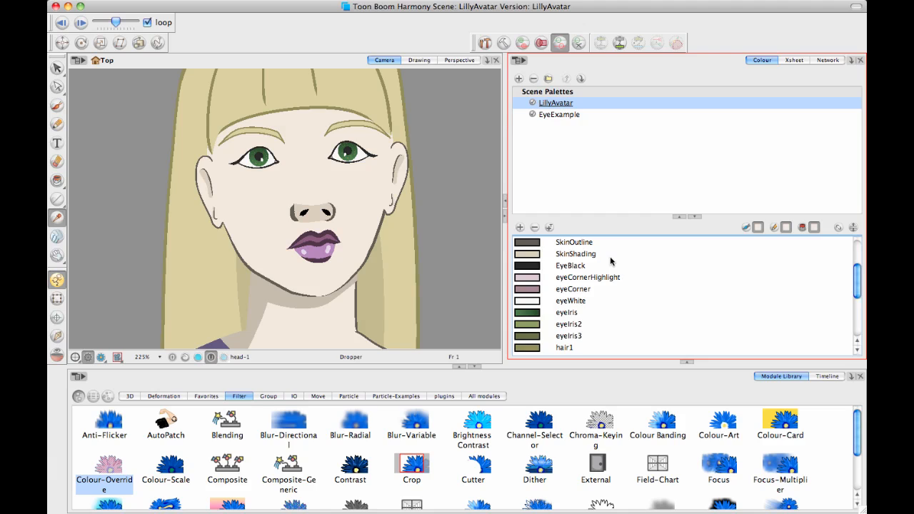
scroll(611, 262, "down", 5)
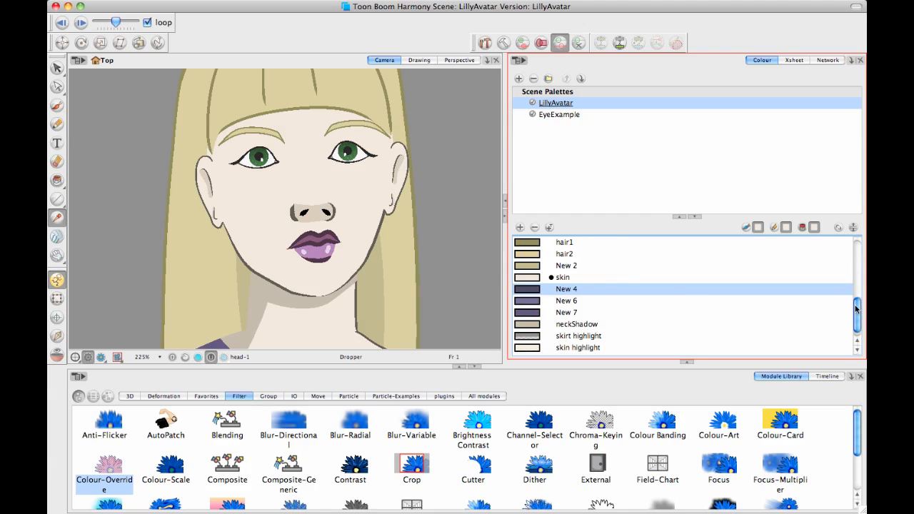
left_click_drag(857, 312, 858, 307)
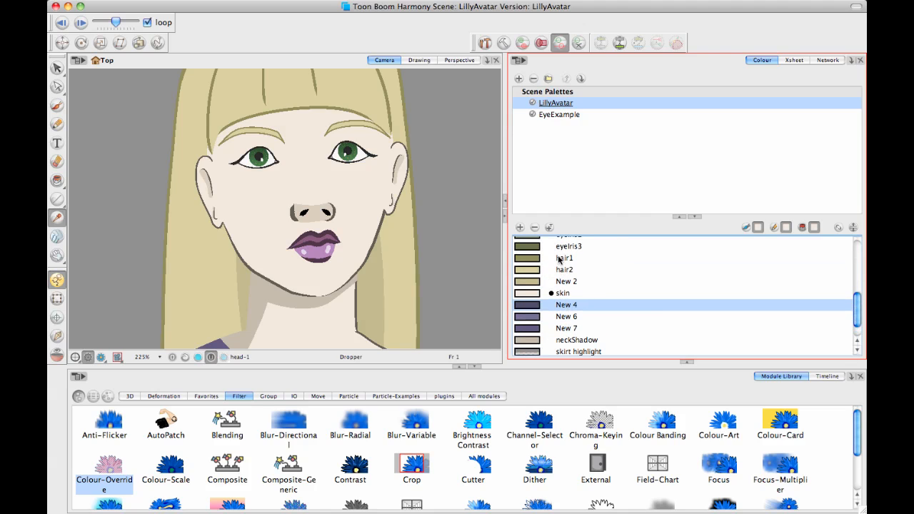
left_click(564, 287)
double_click(565, 286)
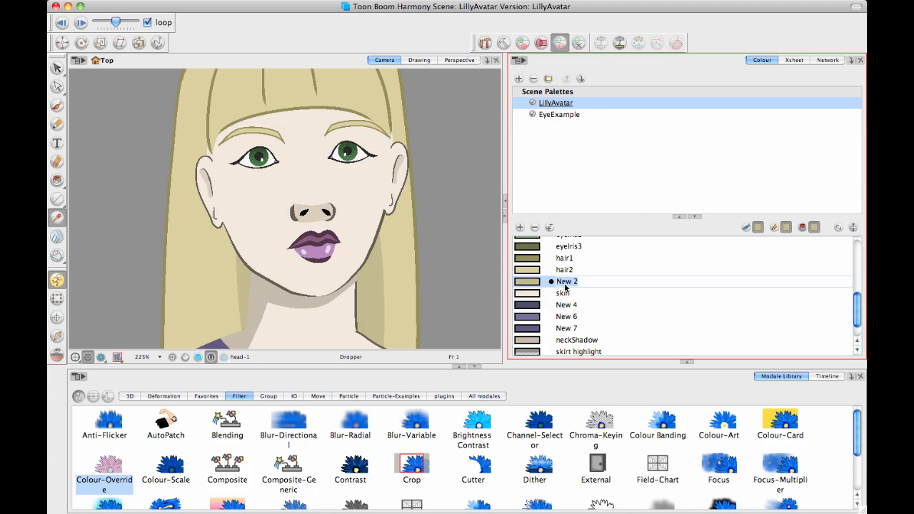
type("hair3")
key("Return")
key("Return")
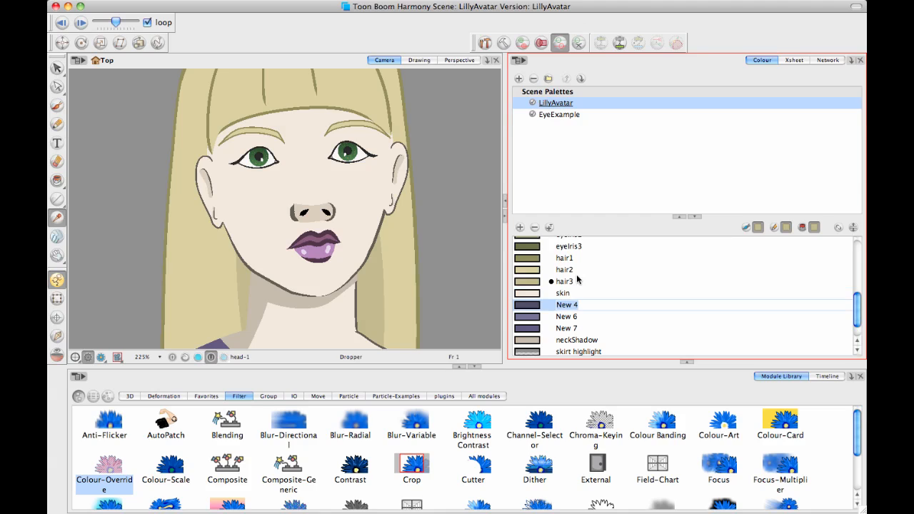
Rename the New 4, New 6 and New 7 swatches to shirt1, shirt2 and shirt3.
type("shirt1")
key("Return")
type("shirt2")
key("Return")
type("s")
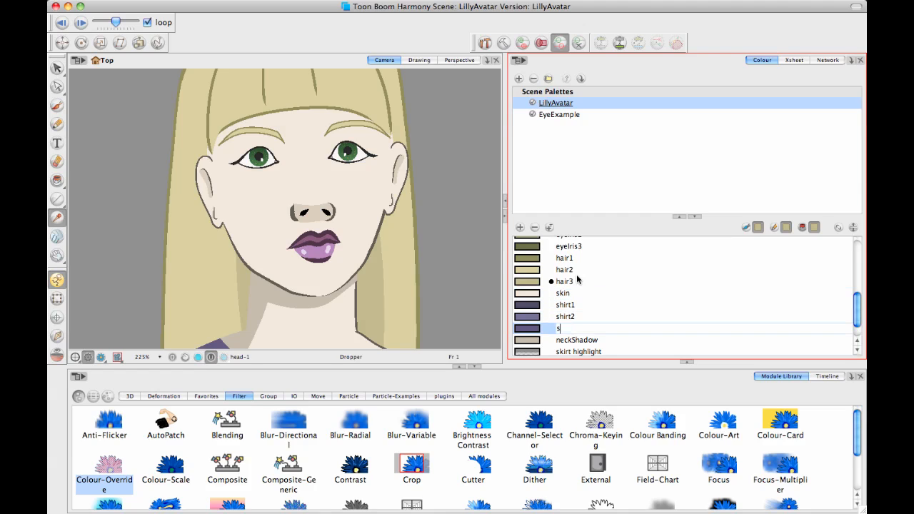
type("hirt3")
key("Return")
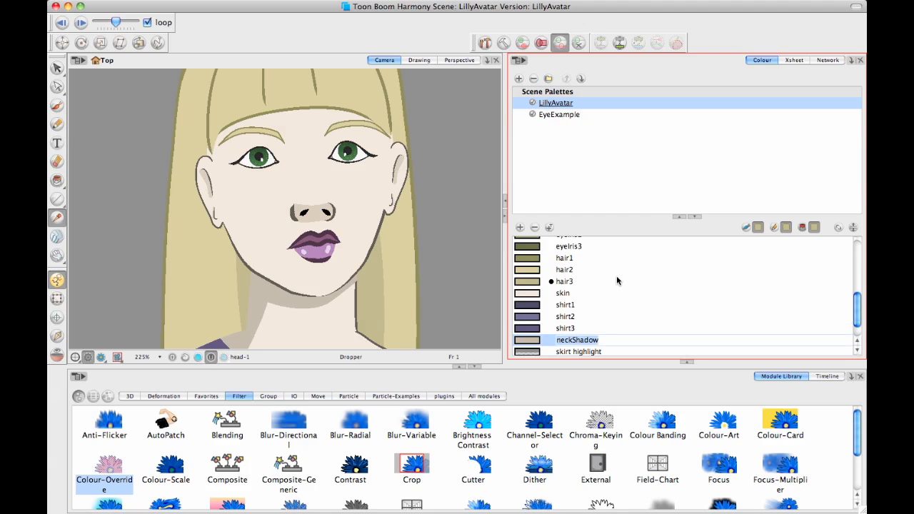
scroll(617, 276, "down", 1)
scroll(617, 277, "up", 10)
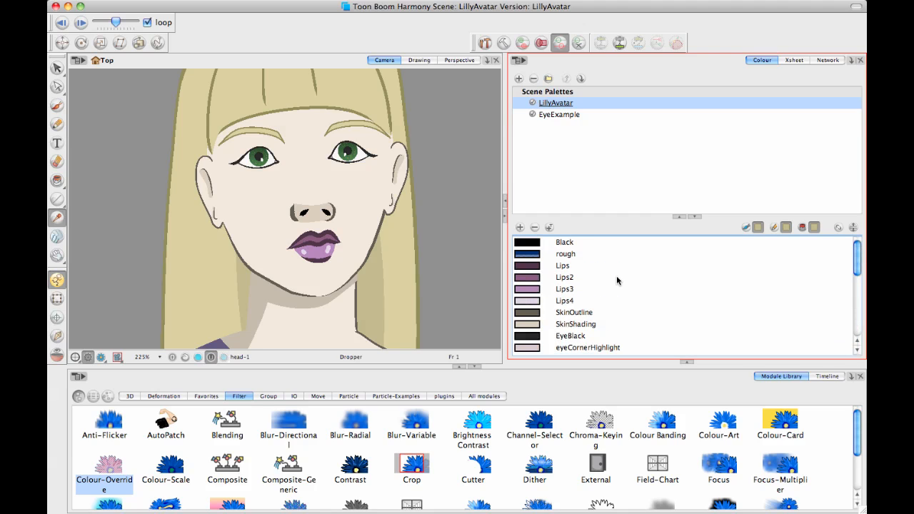
scroll(617, 276, "down", 10)
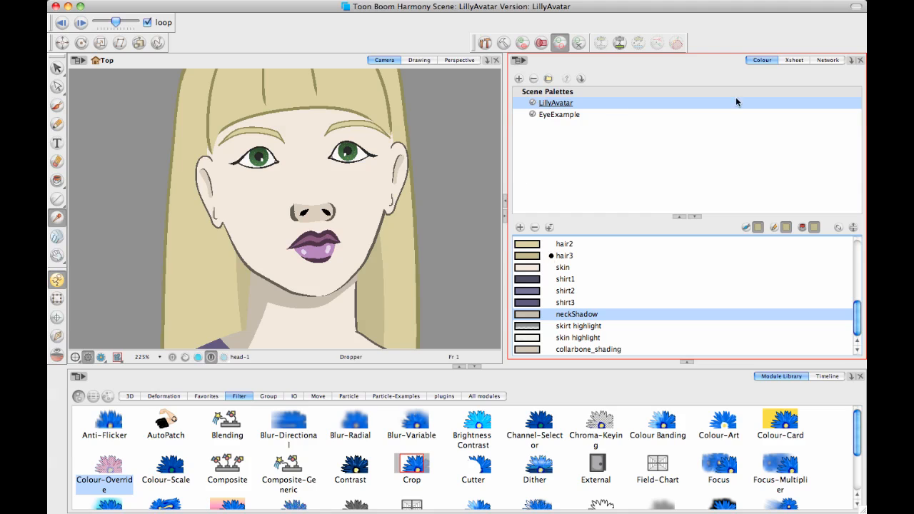
Add the LillyAvatar skin colour to the Render Selected Colours list of the Colour-Override module.
left_click(826, 61)
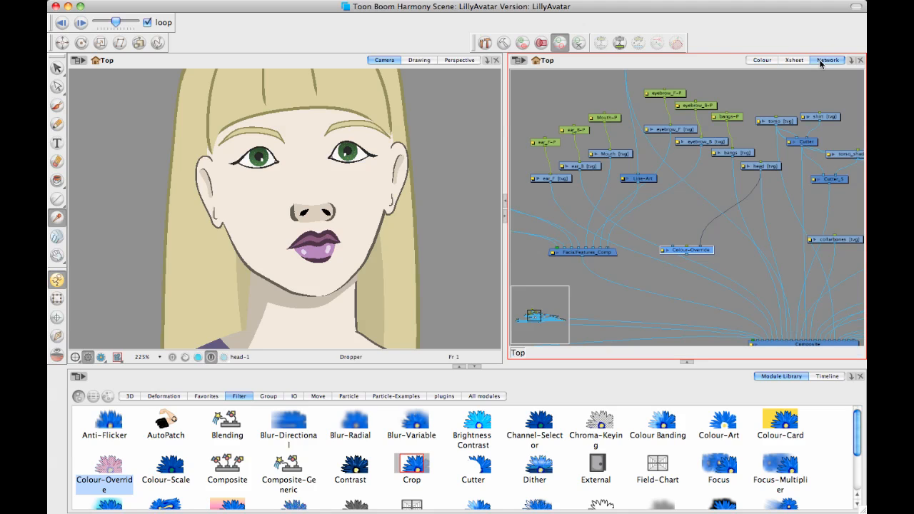
double_click(663, 250)
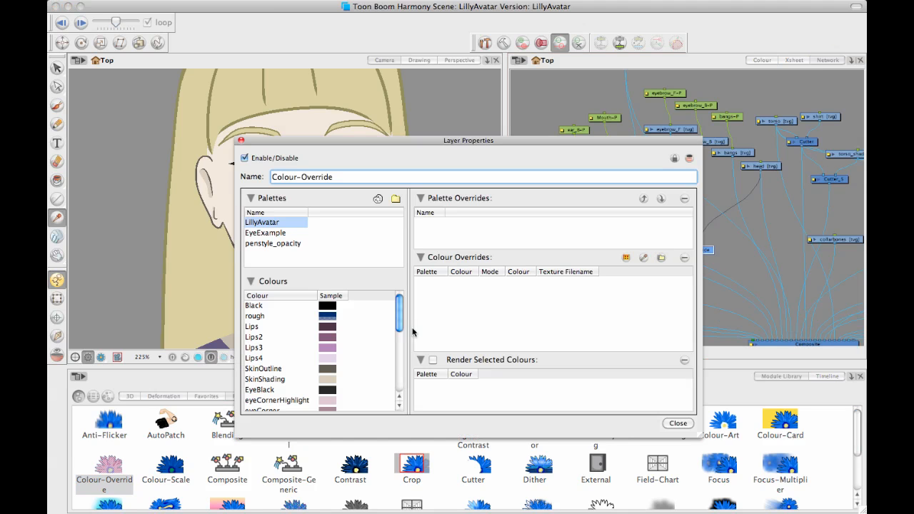
left_click_drag(397, 329, 396, 384)
left_click(331, 345)
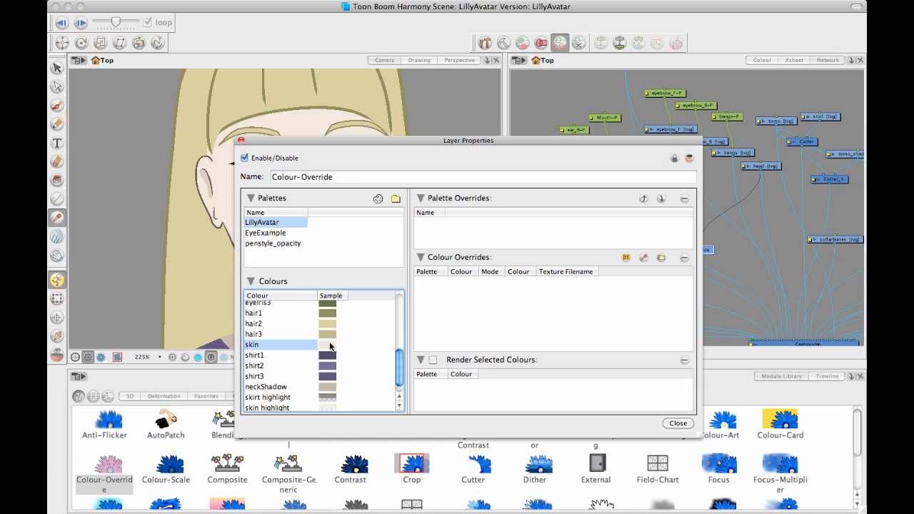
left_click_drag(467, 143, 640, 34)
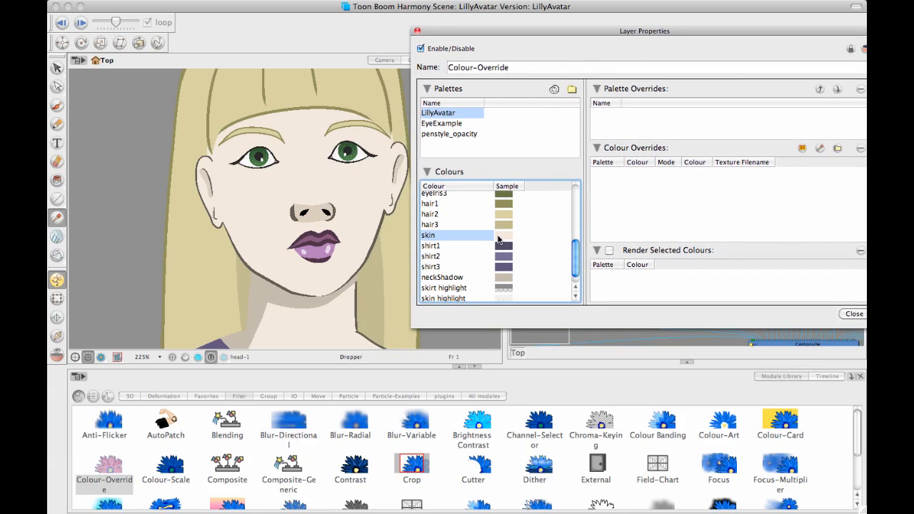
left_click_drag(499, 236, 622, 287)
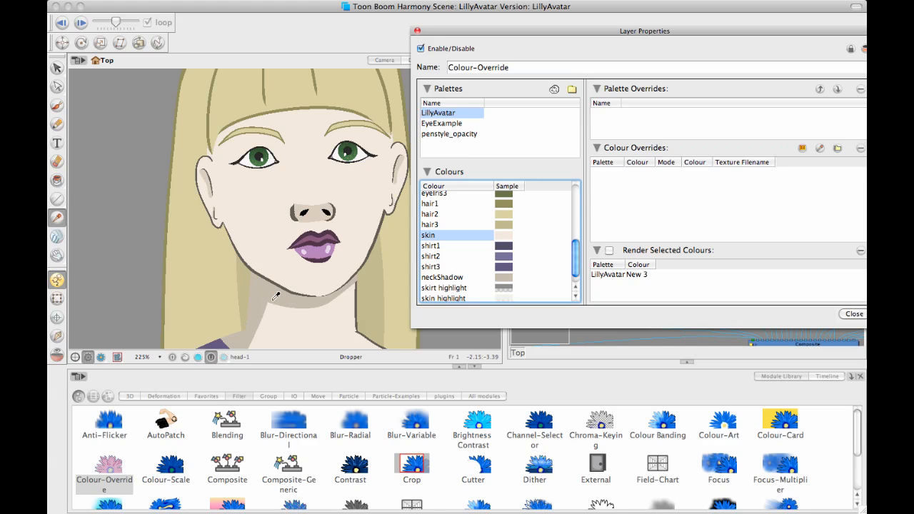
Add the neckShadow and SkinShading colours to the Colour-Override's Render Selected Colours list and close its properties.
left_click(499, 278)
left_click_drag(498, 281, 632, 289)
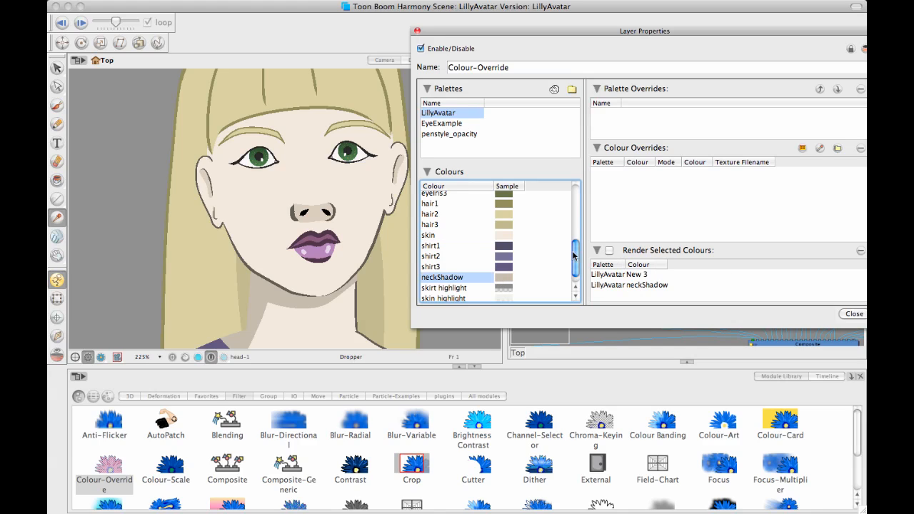
left_click_drag(576, 260, 577, 204)
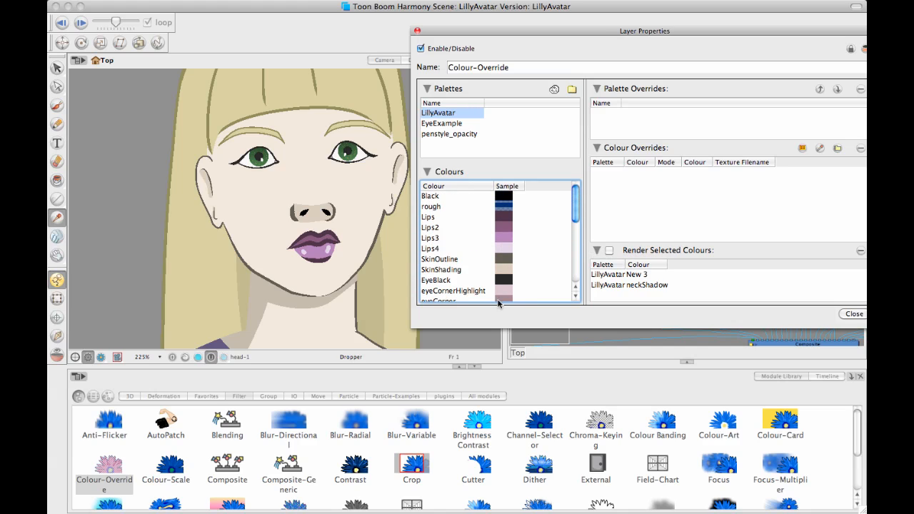
left_click(513, 262)
left_click(508, 270)
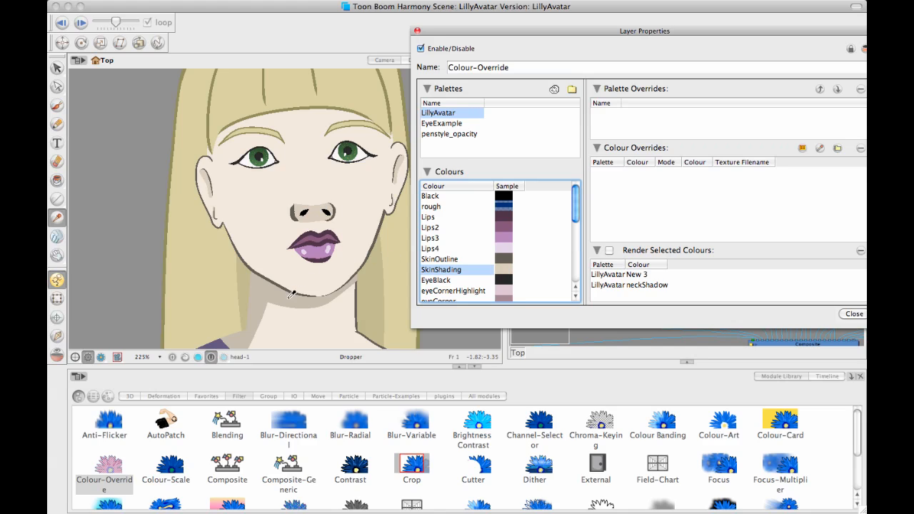
left_click_drag(504, 270, 643, 296)
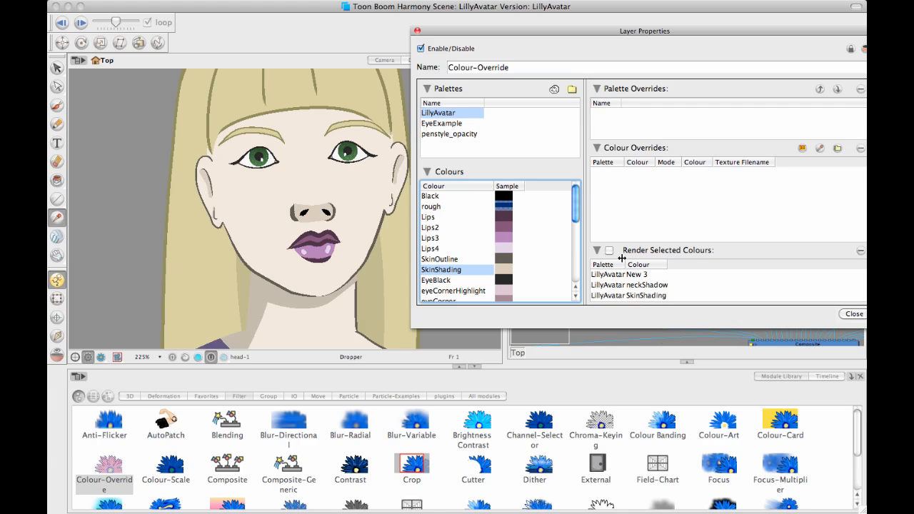
left_click(858, 314)
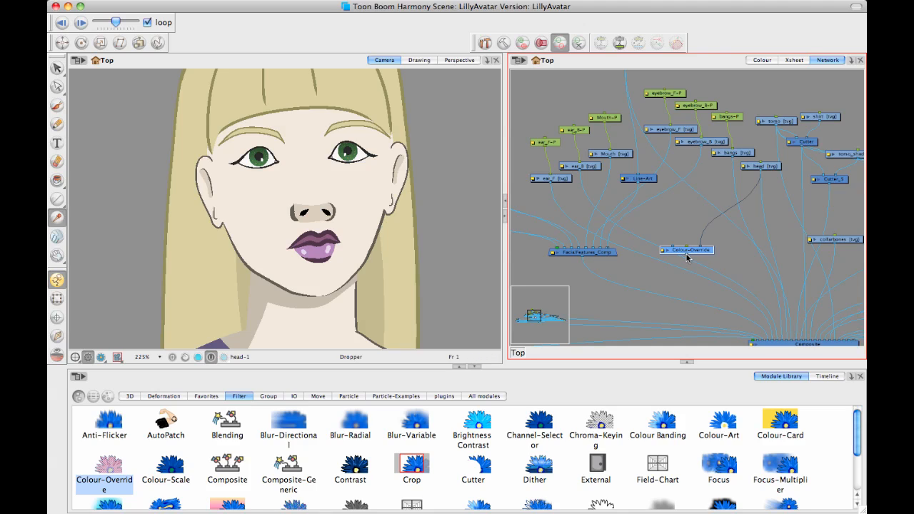
Insert a Cutter module between FacialFeatures_Comp and the main Composite, with the Colour-Override connected as its matte.
left_click_drag(701, 259, 691, 266)
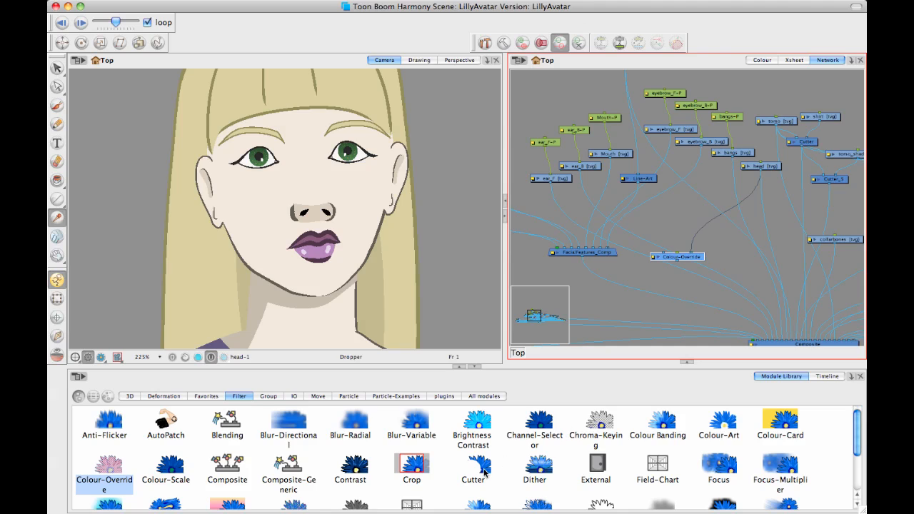
left_click_drag(479, 468, 641, 295)
left_click_drag(680, 265, 629, 295)
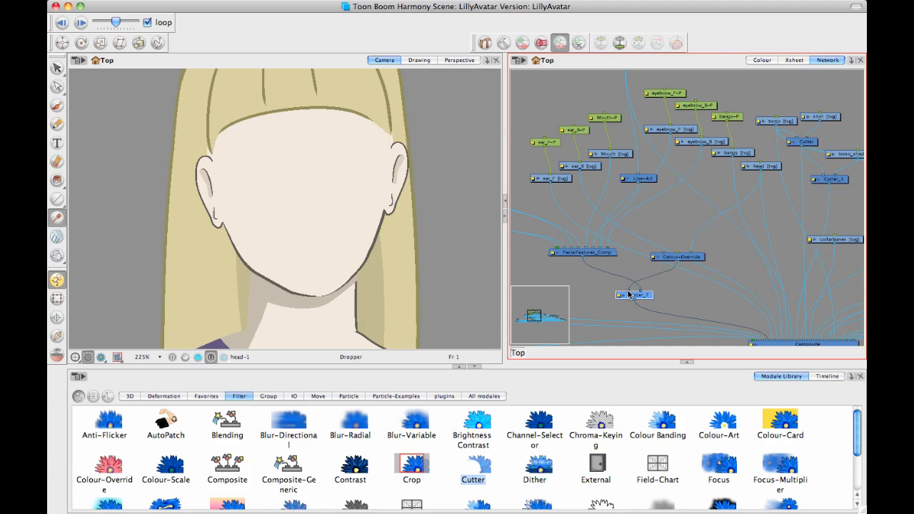
Set the new Cutter below FacialFeatures_Comp to Inverted.
double_click(619, 299)
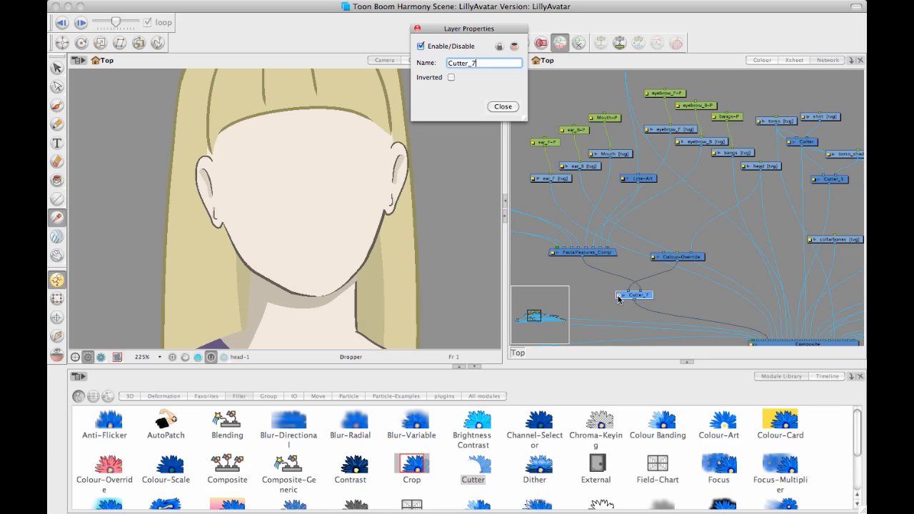
left_click(451, 77)
left_click(495, 109)
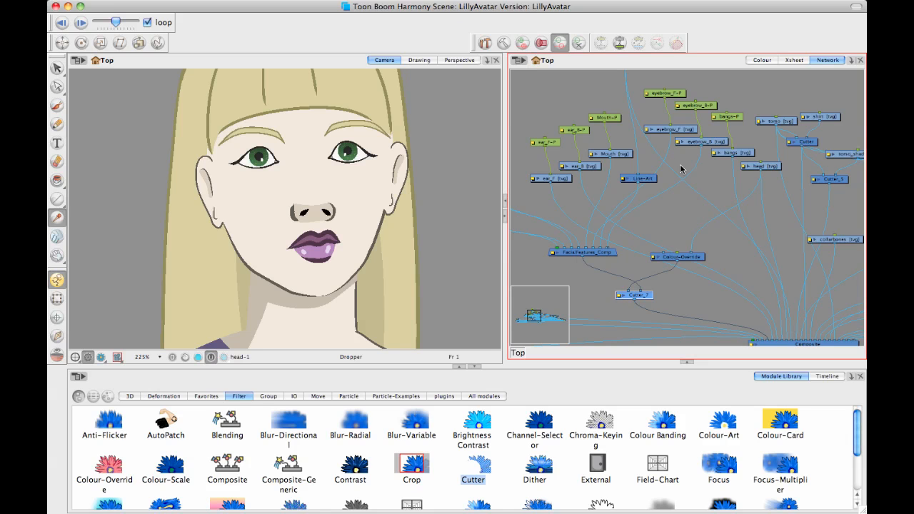
Add a parent peg above the Nose-P peg.
left_click_drag(681, 169, 692, 205)
key("1")
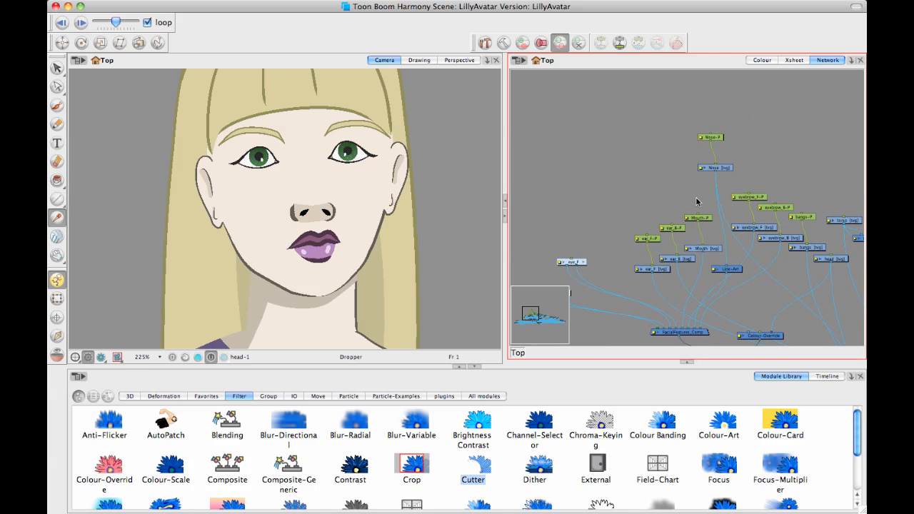
left_click(713, 139)
key("super+p")
left_click(701, 107)
left_click(584, 394)
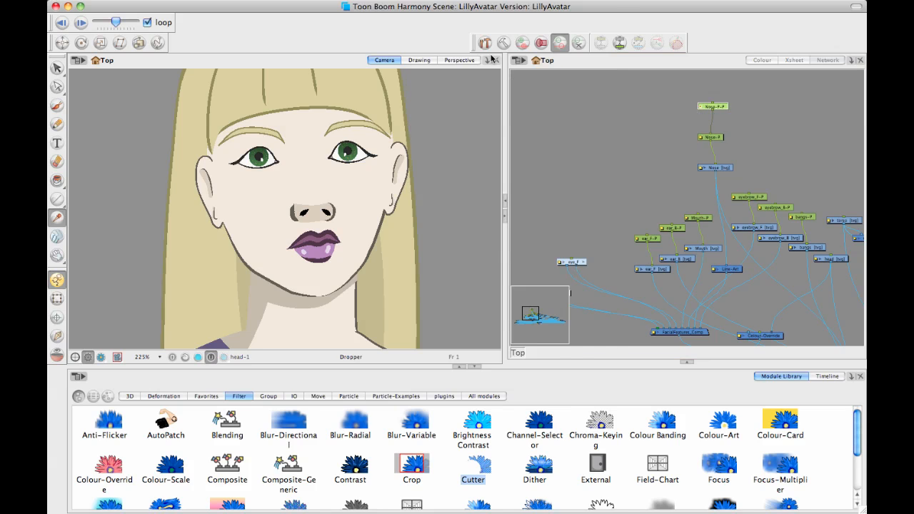
Rename the new peg above Nose-P to FacialFeatures-P.
left_click(701, 107)
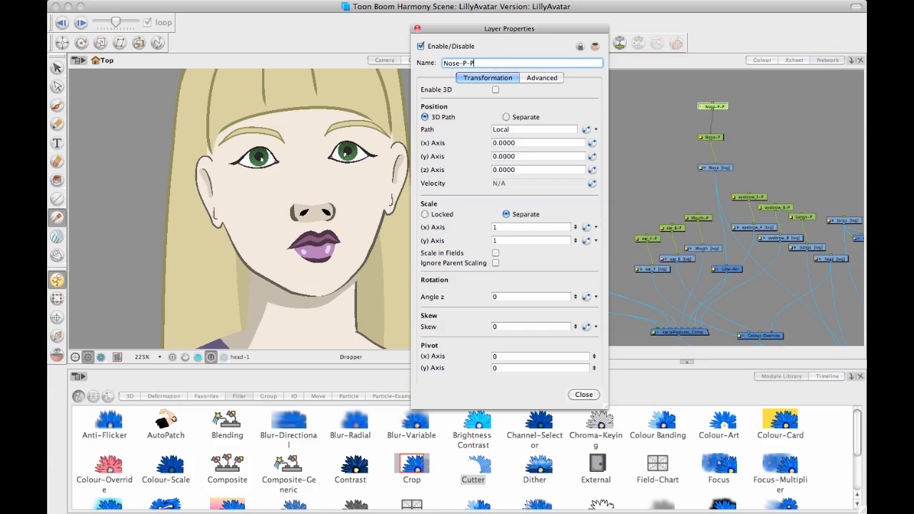
left_click_drag(468, 63, 443, 63)
type("FacialFeatures")
left_click(418, 29)
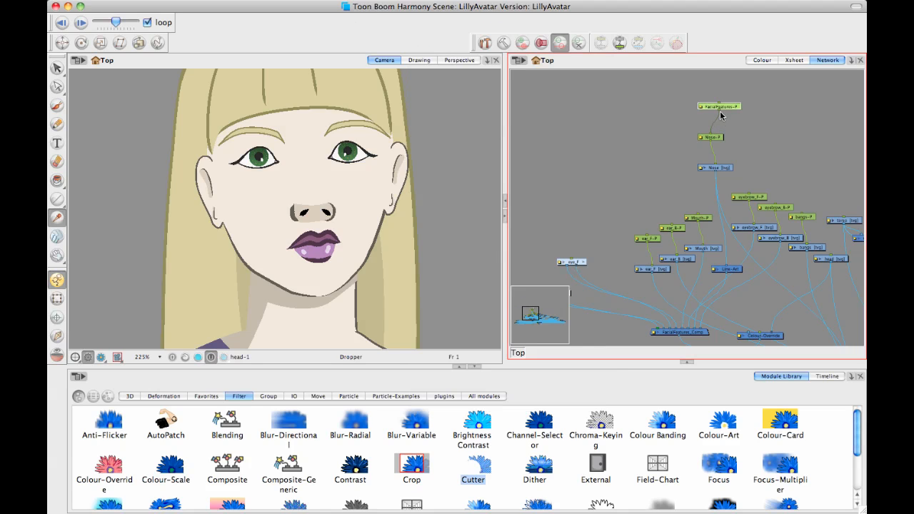
Connect FacialFeatures-P to the Mouth-P peg, both eye groups and both eyebrow pegs, and reposition it up and to the left of Nose-P.
left_click_drag(719, 112, 698, 217)
left_click_drag(719, 112, 570, 264)
scroll(643, 189, "left", 2)
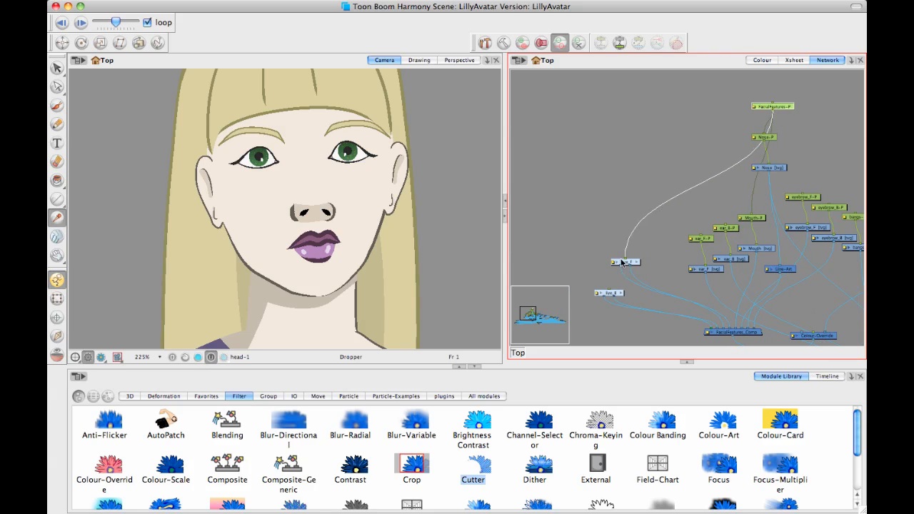
scroll(625, 261, "right", 3)
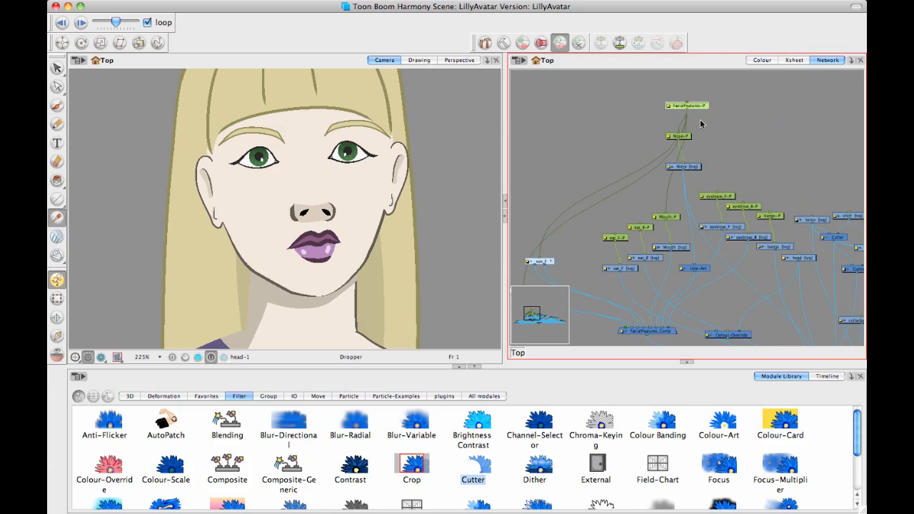
left_click_drag(688, 111, 720, 195)
left_click_drag(689, 108, 651, 100)
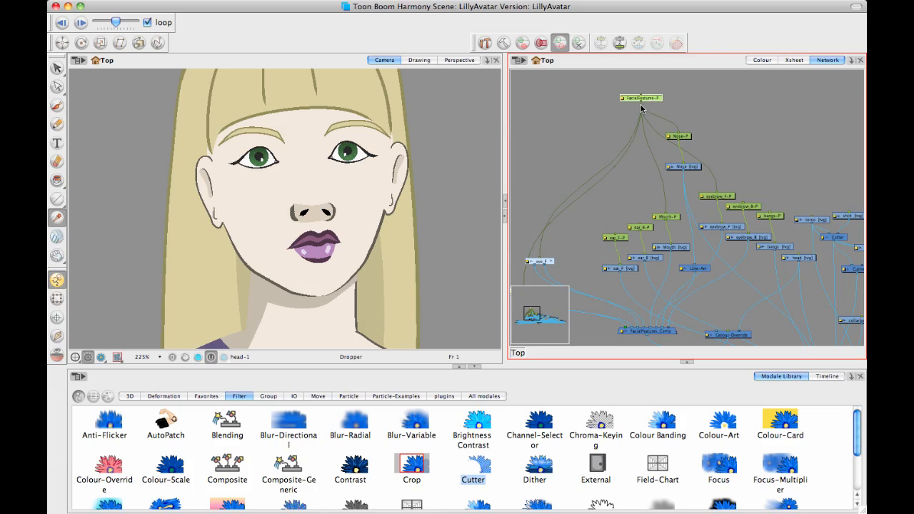
left_click_drag(762, 185, 744, 205)
Test the FacialFeatures-P peg by shifting all facial features sideways with the Transform tool, and undo the moves.
left_click(57, 299)
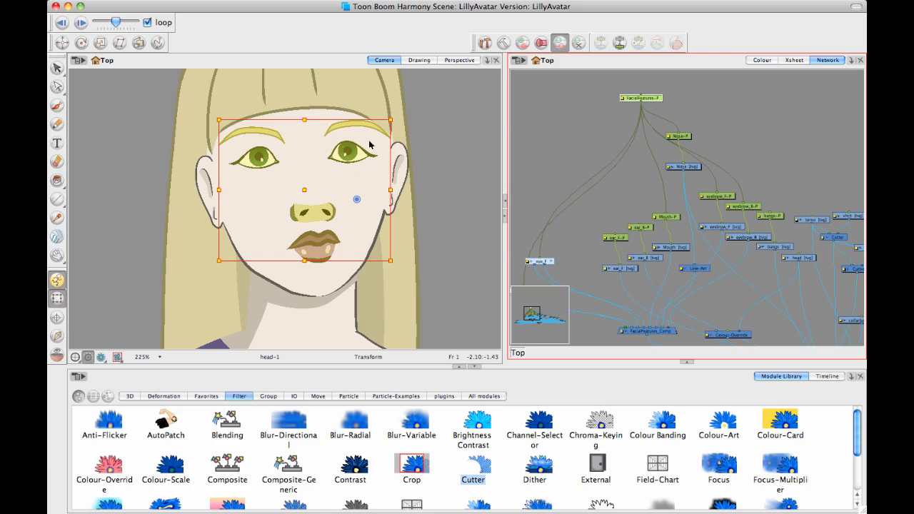
left_click_drag(352, 150, 371, 158)
key("super+z")
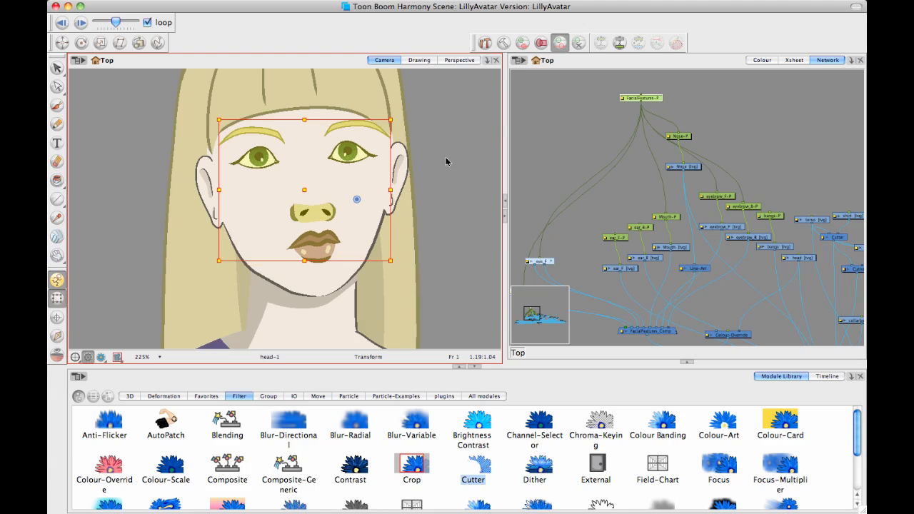
left_click(599, 142)
left_click(656, 98)
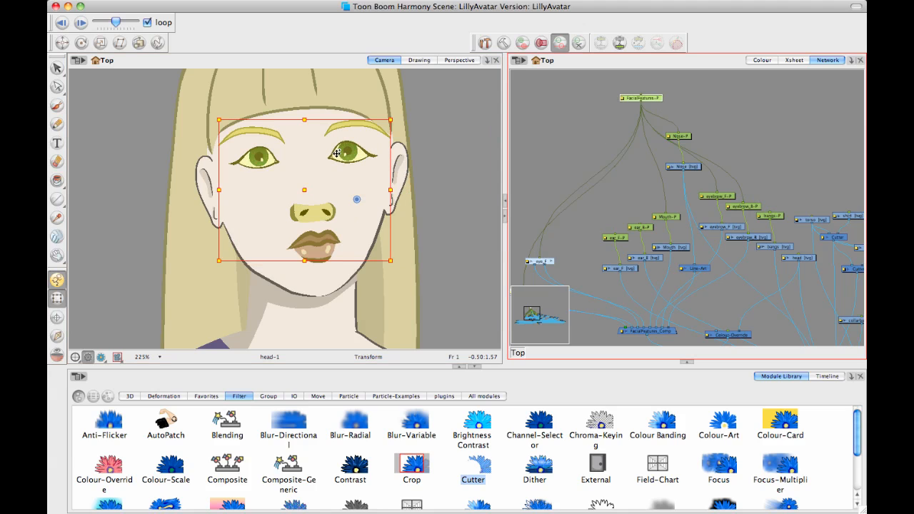
left_click_drag(336, 154, 353, 153)
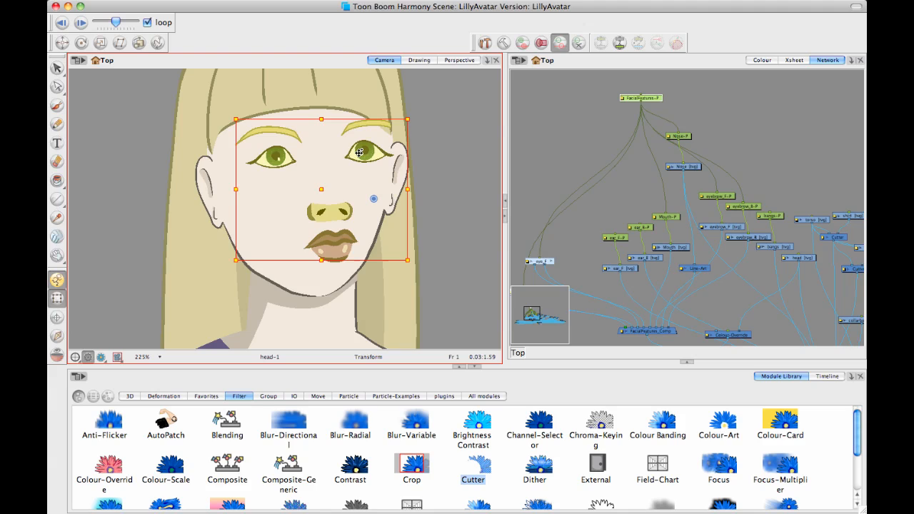
left_click(519, 163)
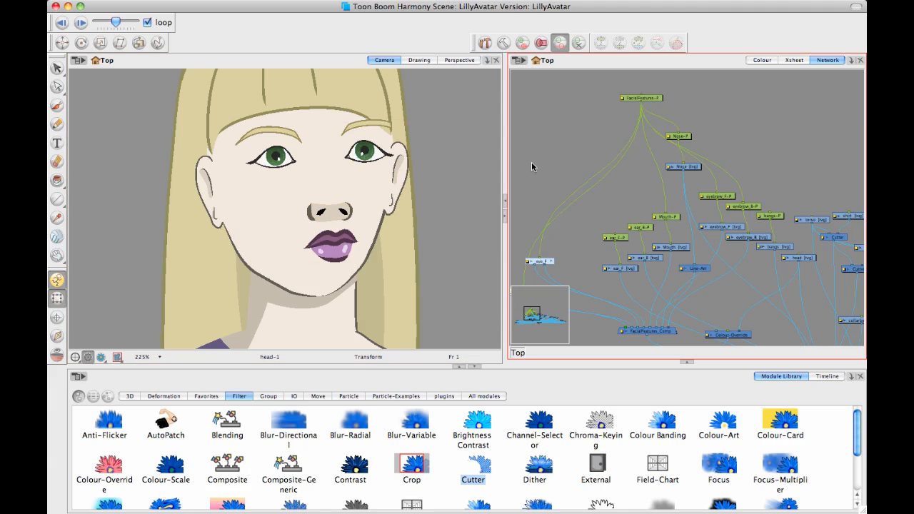
left_click(397, 186)
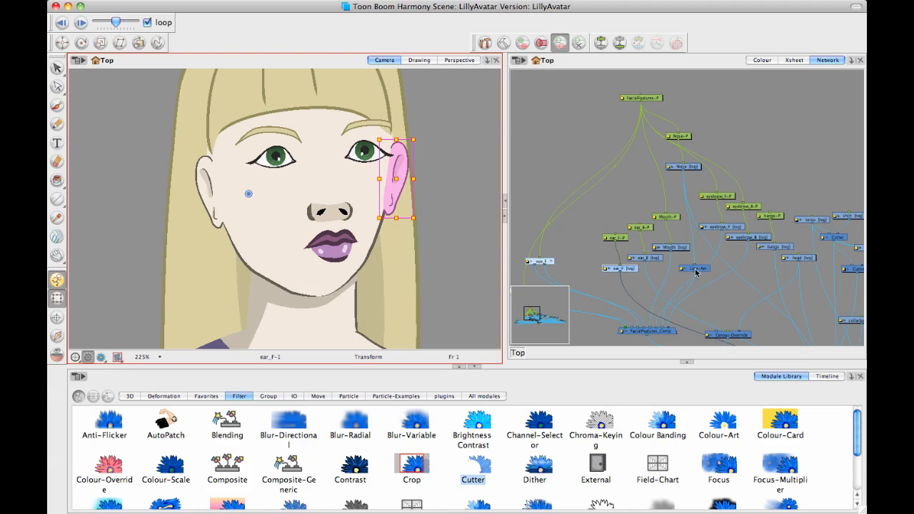
key("super+z")
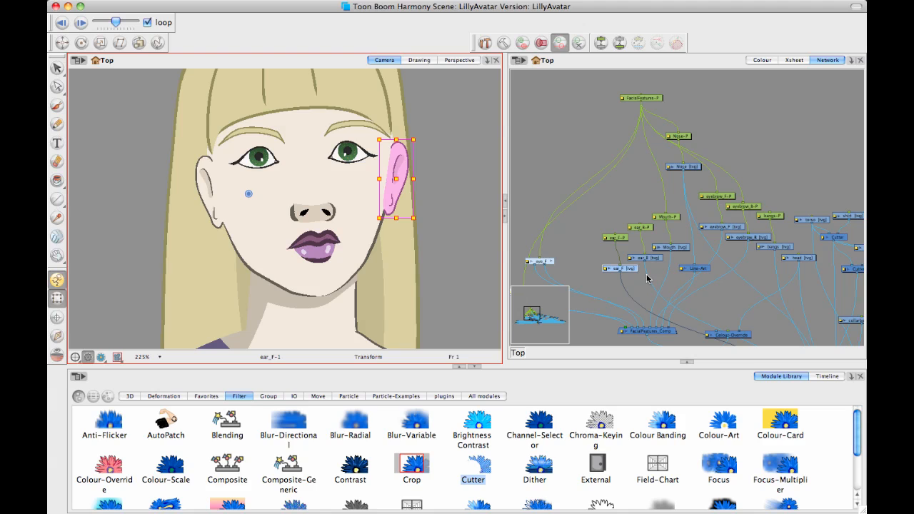
Rename the ear_F drawing as ear_Back.
left_click(595, 207)
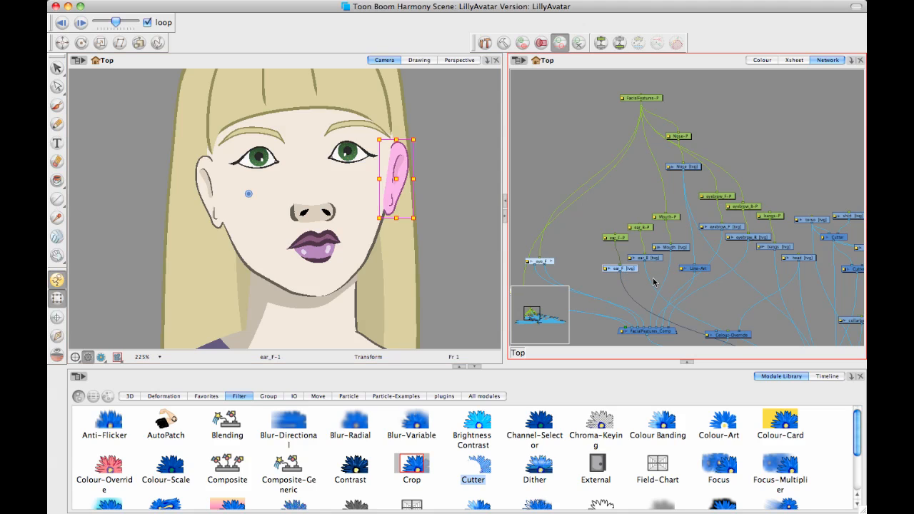
left_click_drag(654, 279, 614, 236)
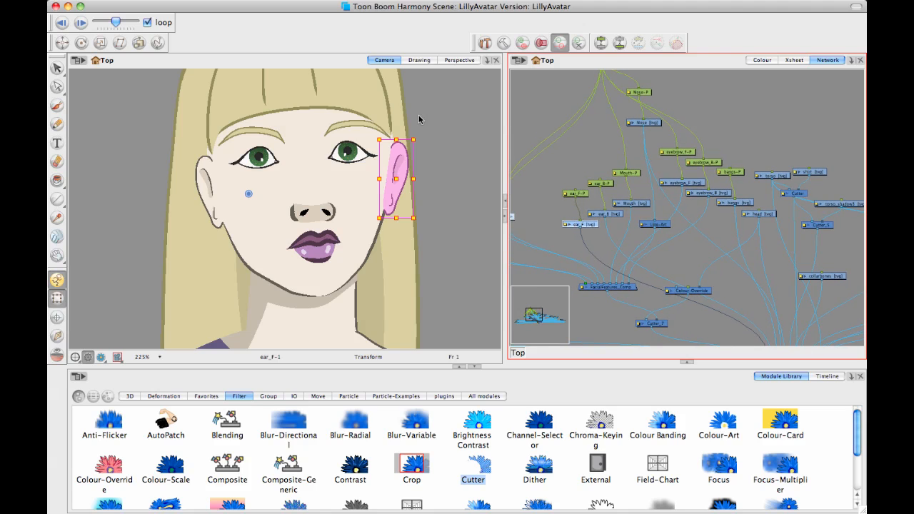
key("shift+e")
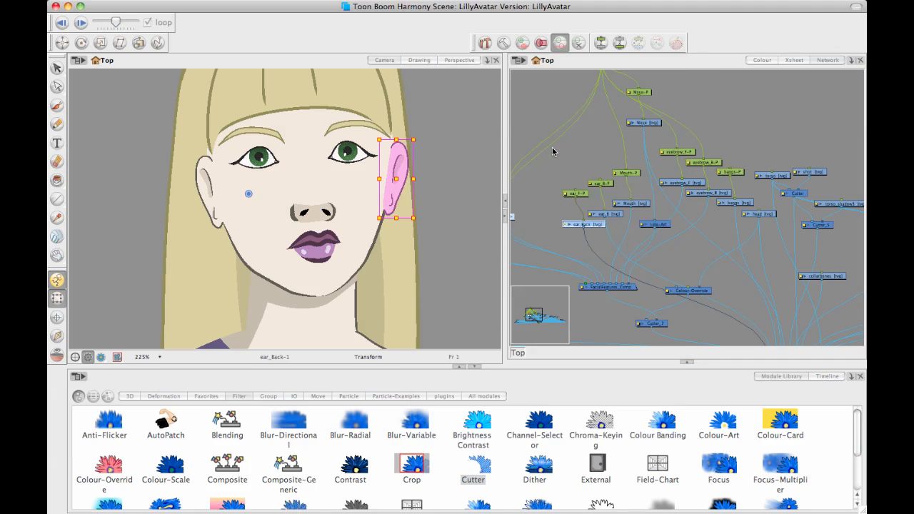
left_click(417, 28)
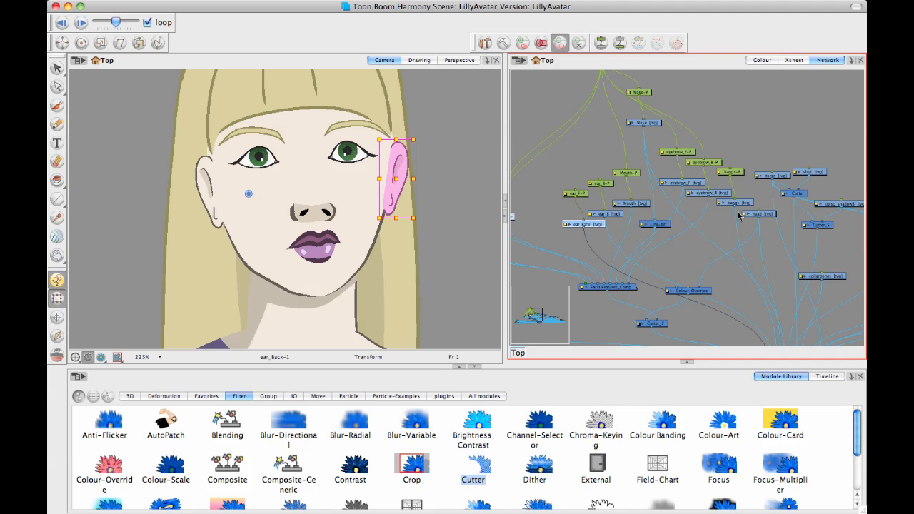
Rename the ear_B drawing as ear_F.
left_click_drag(678, 242, 696, 246)
left_click(634, 217)
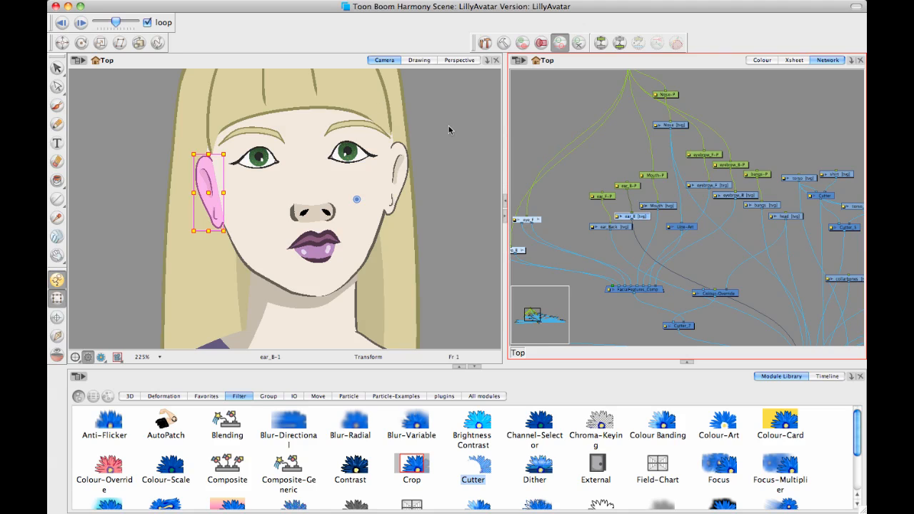
key("shift+e")
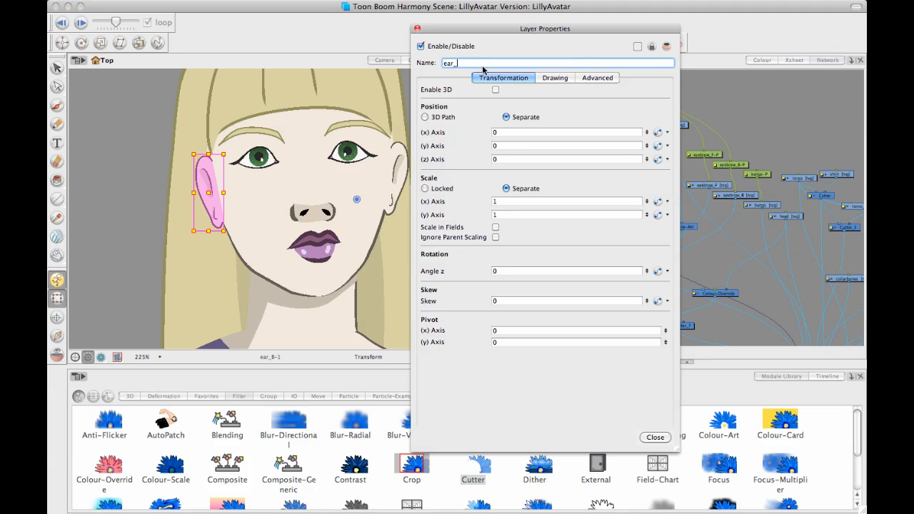
type("F")
key("Return")
left_click(418, 29)
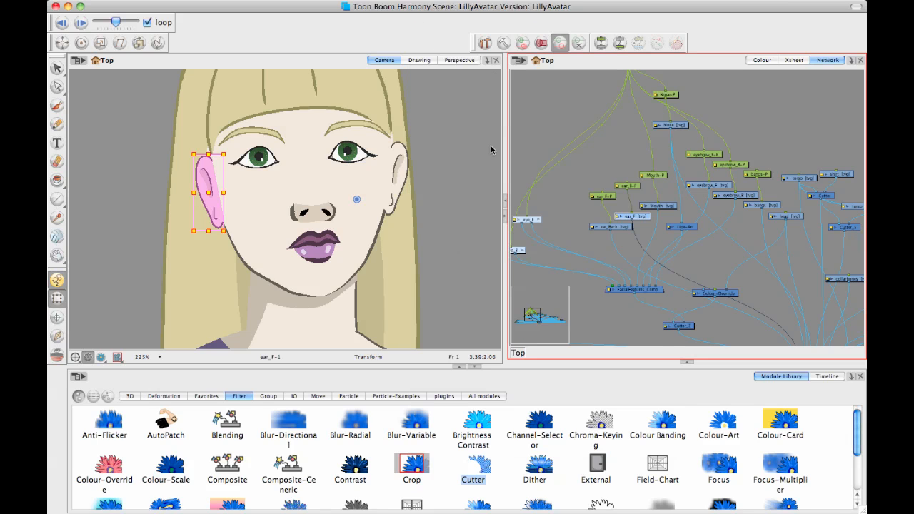
Add a Layer Properties view to the workspace, widen the area beside the network, and clear the selection.
left_click(850, 61)
left_click(770, 177)
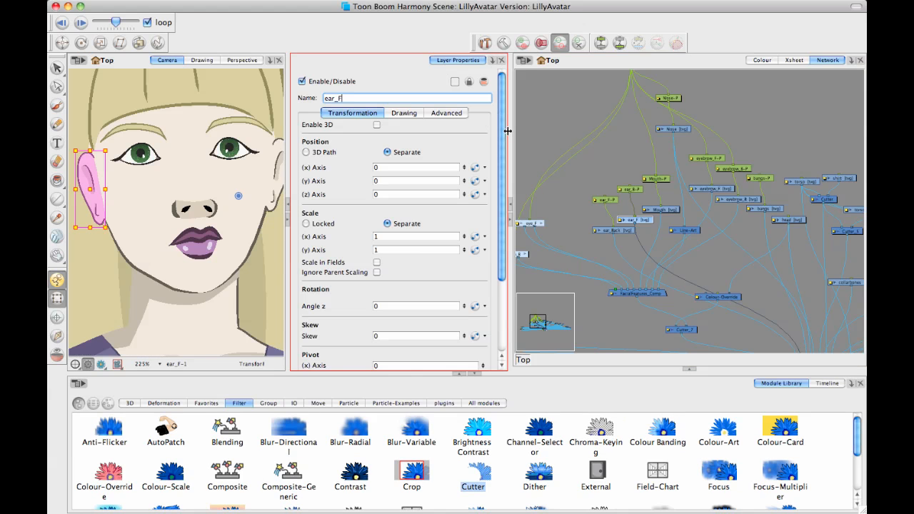
left_click_drag(508, 130, 595, 132)
left_click_drag(329, 162, 398, 141)
left_click(658, 168)
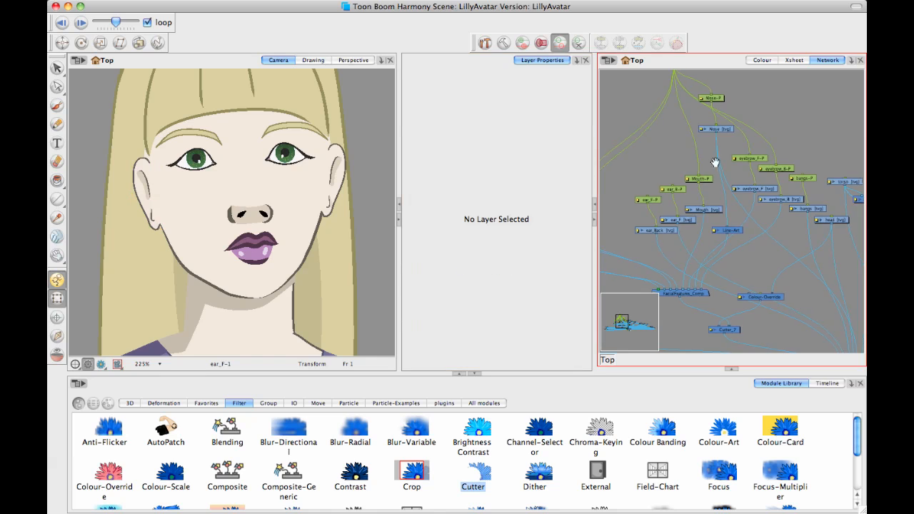
Rename the ear_Back drawing as ear_B.
scroll(658, 165, "up", 5)
left_click(658, 161)
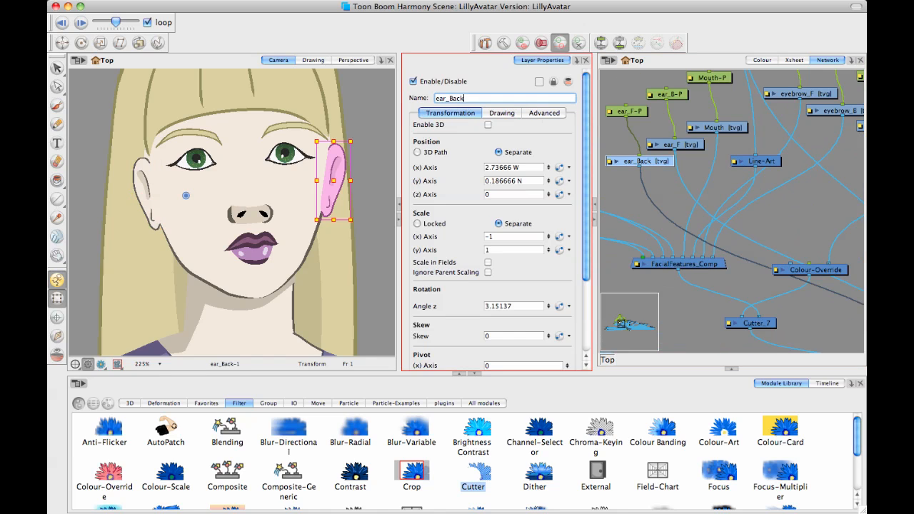
key("Return")
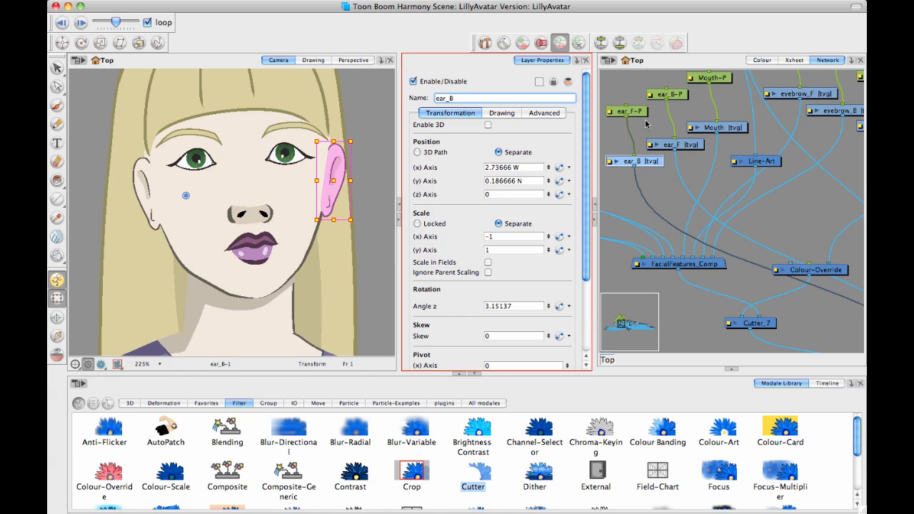
Give the ear_F-P peg the temporary name ear_F-P-bak.
left_click(632, 111)
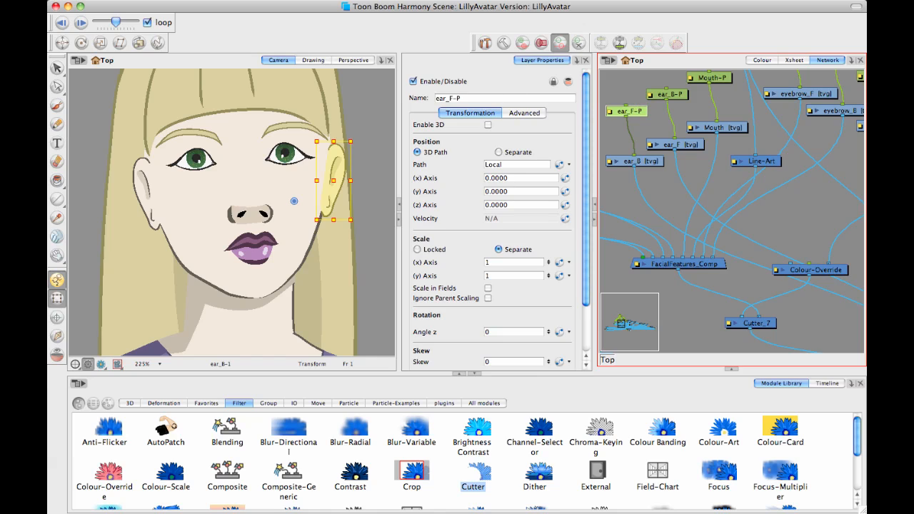
left_click(455, 98)
type("-bak")
key("Return")
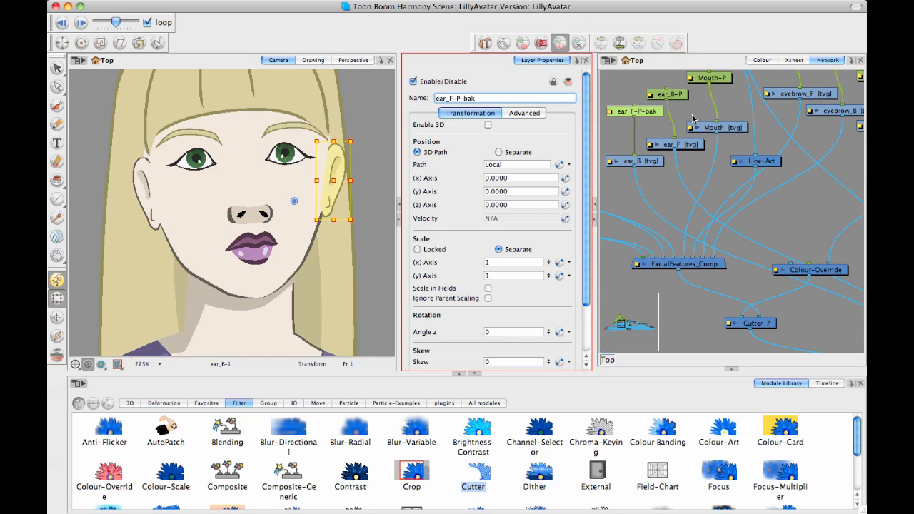
Rename the ear_B-P peg as ear_F-P, and the ear_F-P-bak peg as ear_B-P.
left_click(661, 94)
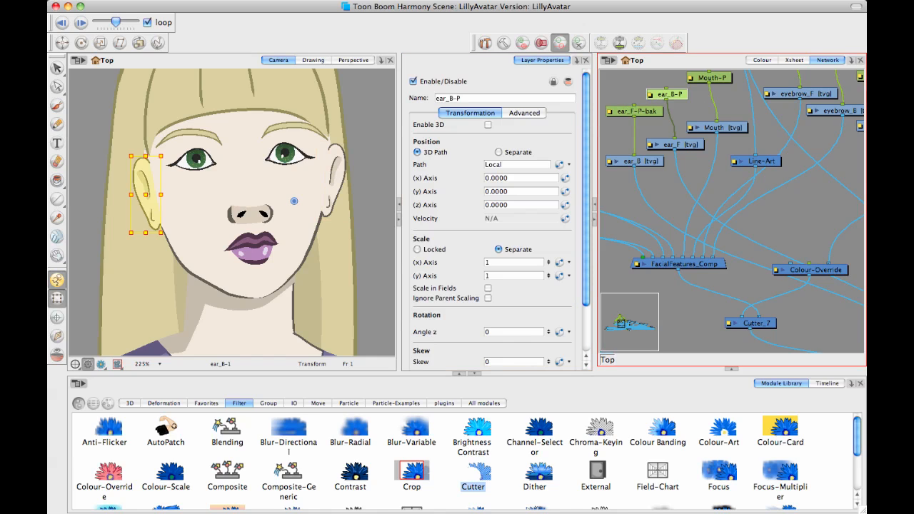
left_click(558, 98)
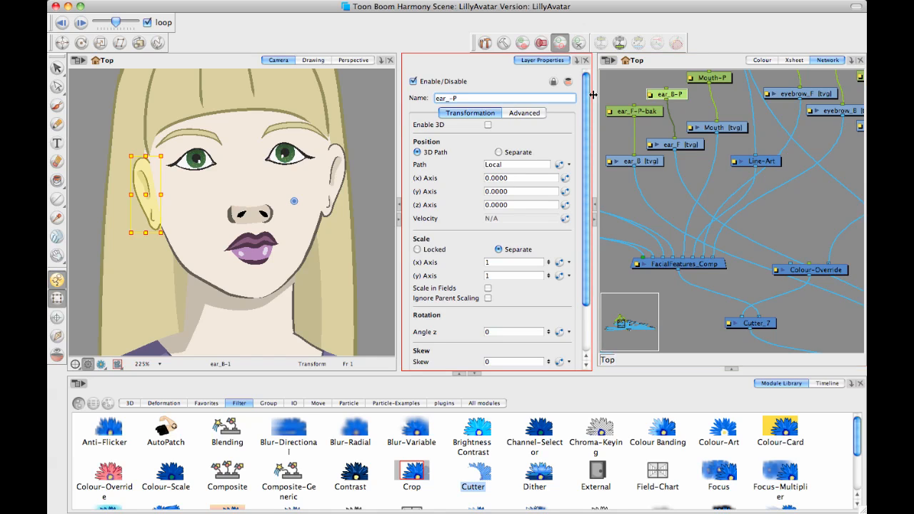
left_click(648, 116)
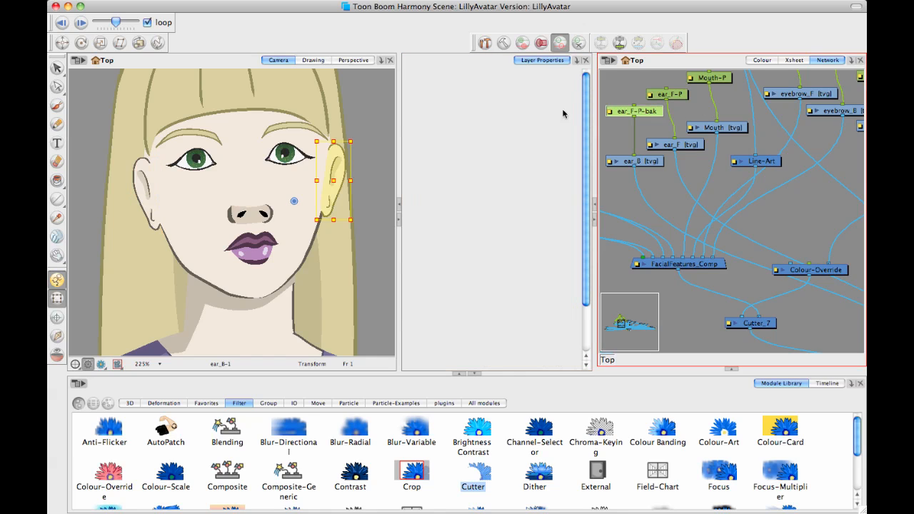
left_click(510, 98)
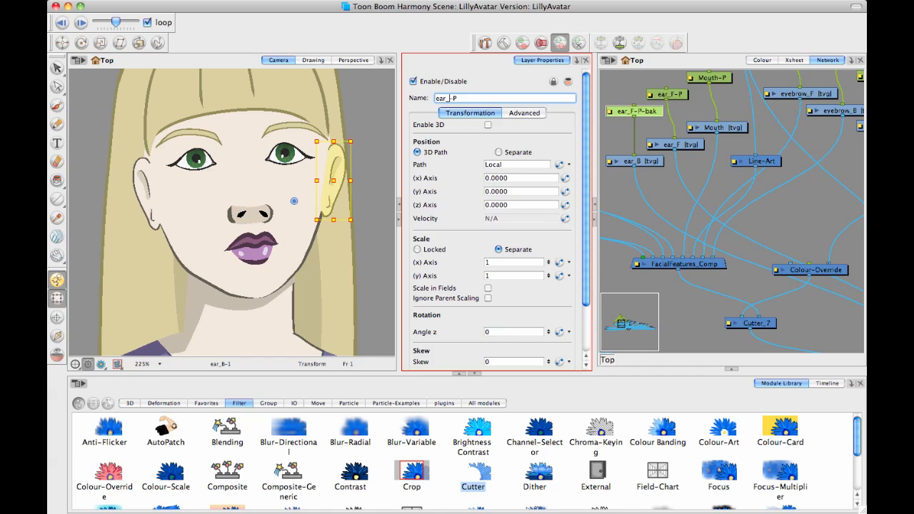
type("B")
key("Return")
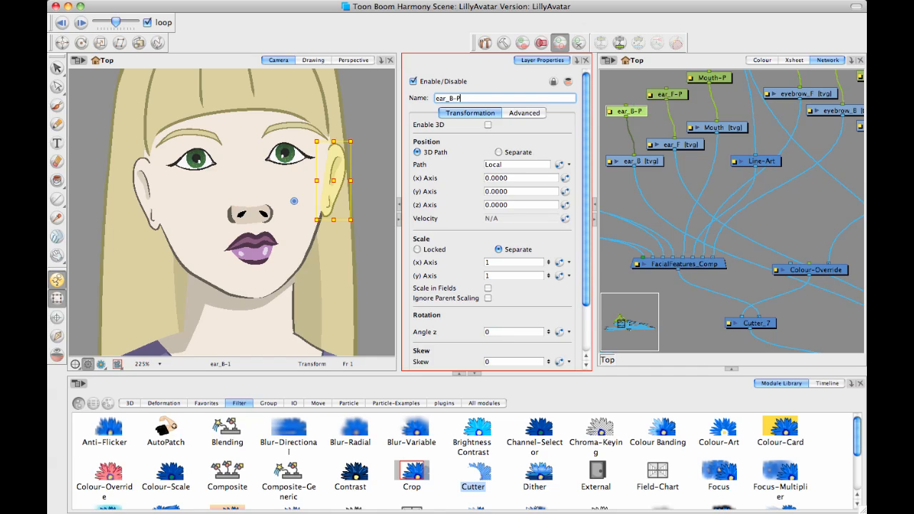
left_click(665, 116)
Move the ear_B drawing's connection to another input port of the main Composite so the ear sits behind the head.
scroll(665, 128, "up", 3)
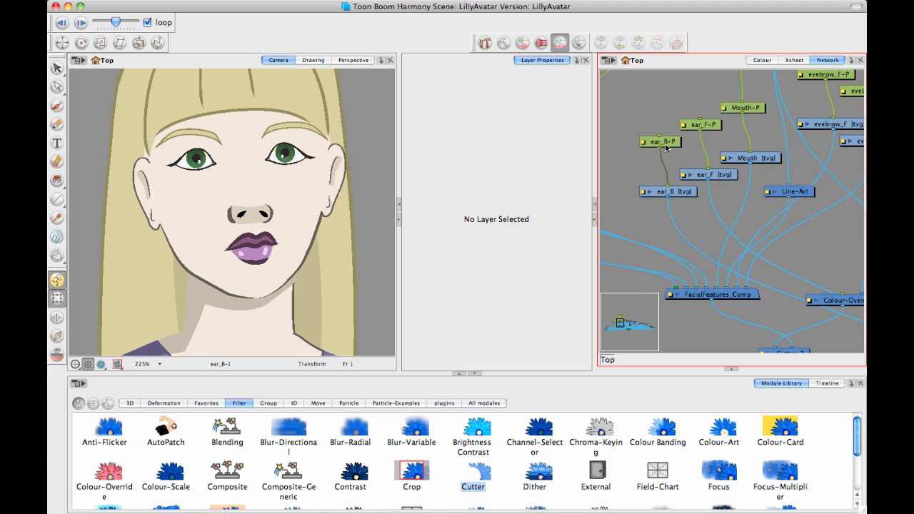
left_click(667, 143)
left_click(683, 191)
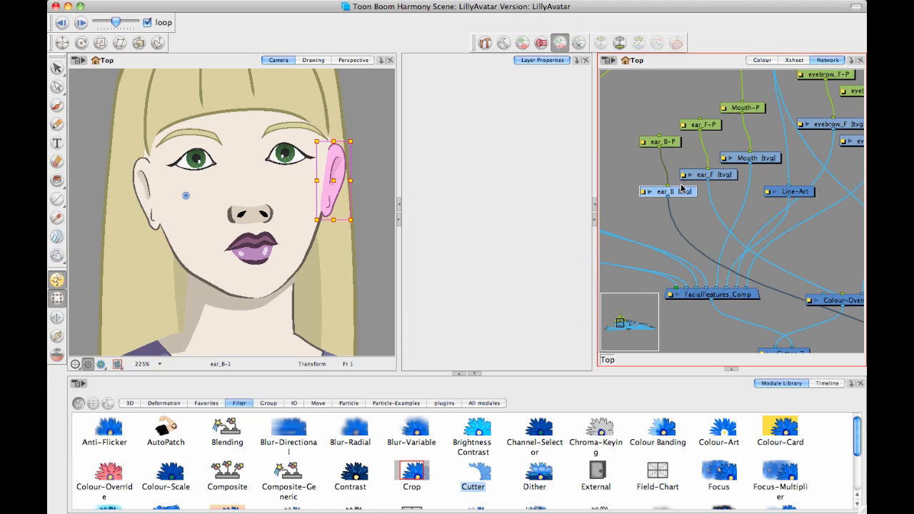
scroll(689, 178, "down", 4)
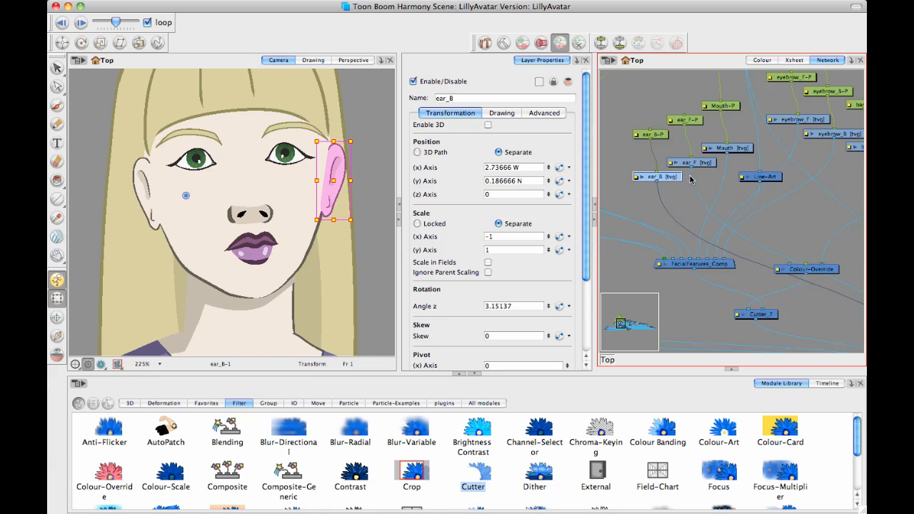
left_click_drag(778, 225, 620, 186)
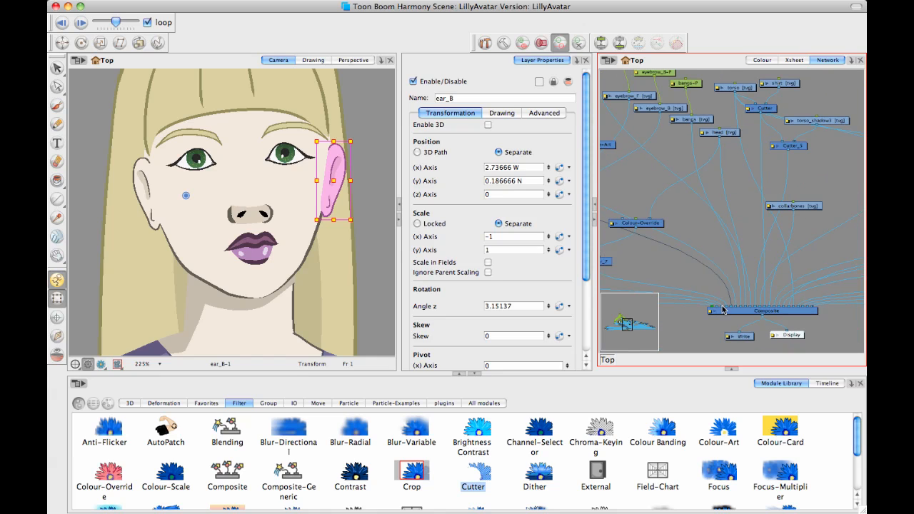
left_click_drag(731, 308, 748, 309)
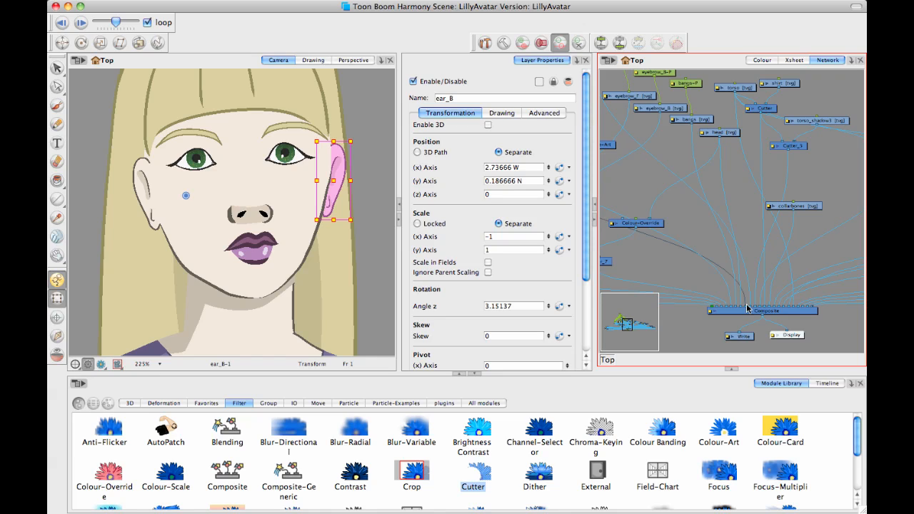
left_click(625, 182)
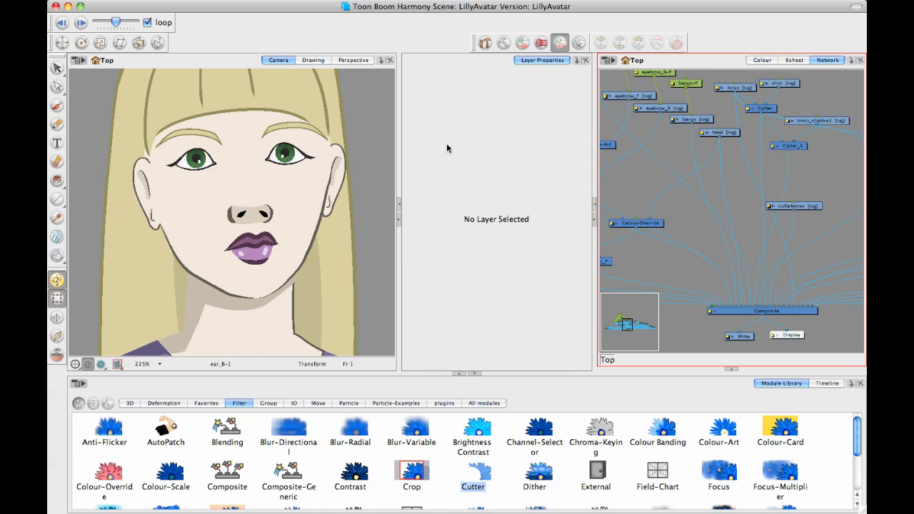
Try shifting the ear_F drawing inward over the side of the face, and undo the move.
left_click(335, 164)
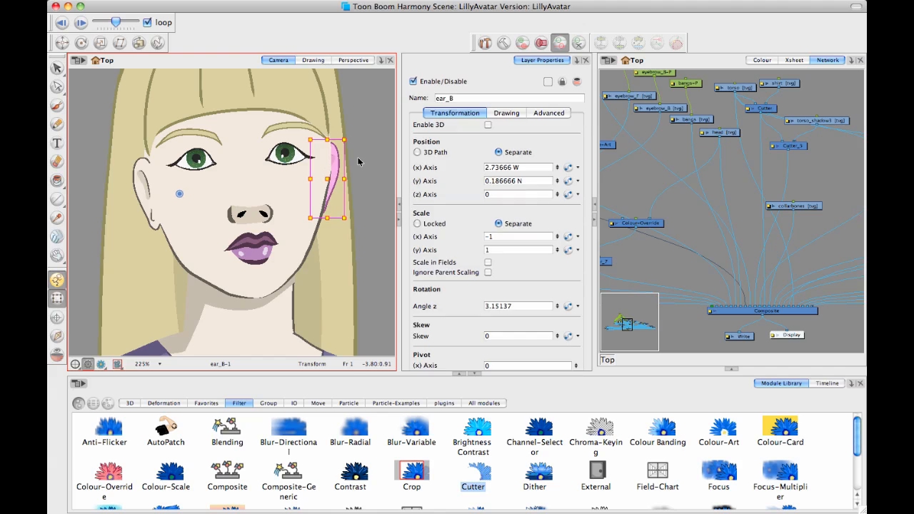
left_click(363, 152)
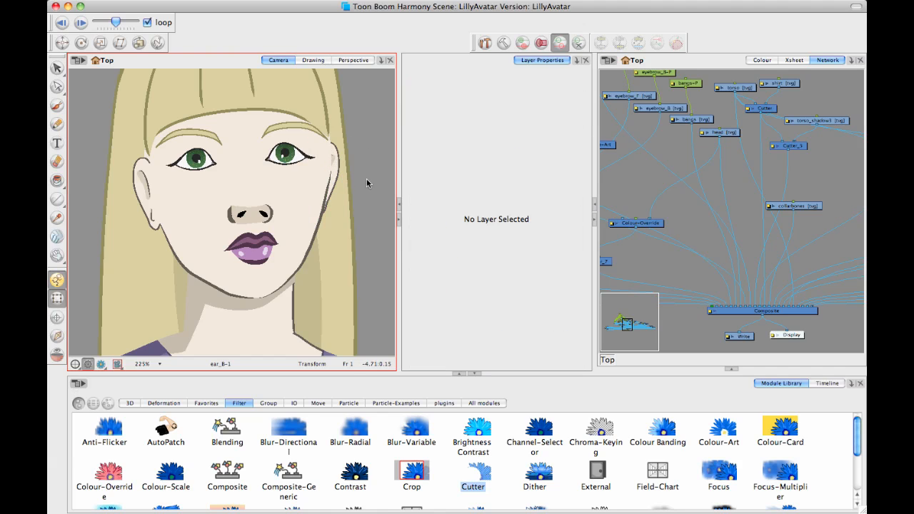
left_click(142, 180)
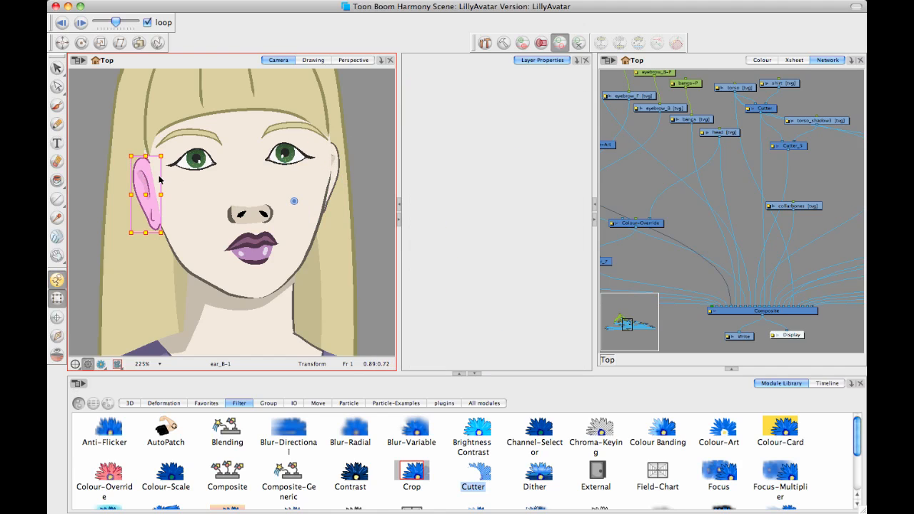
left_click(160, 175)
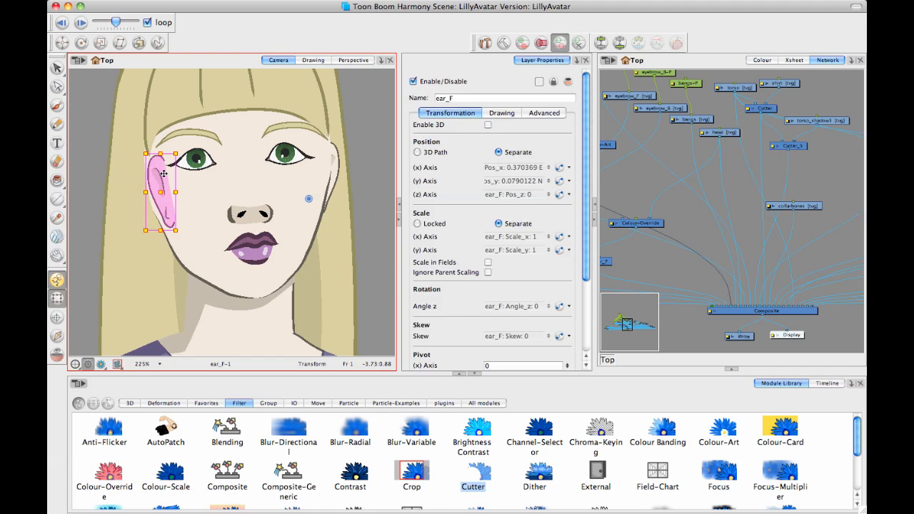
left_click_drag(143, 193, 108, 194)
key("super+z")
key("super+z")
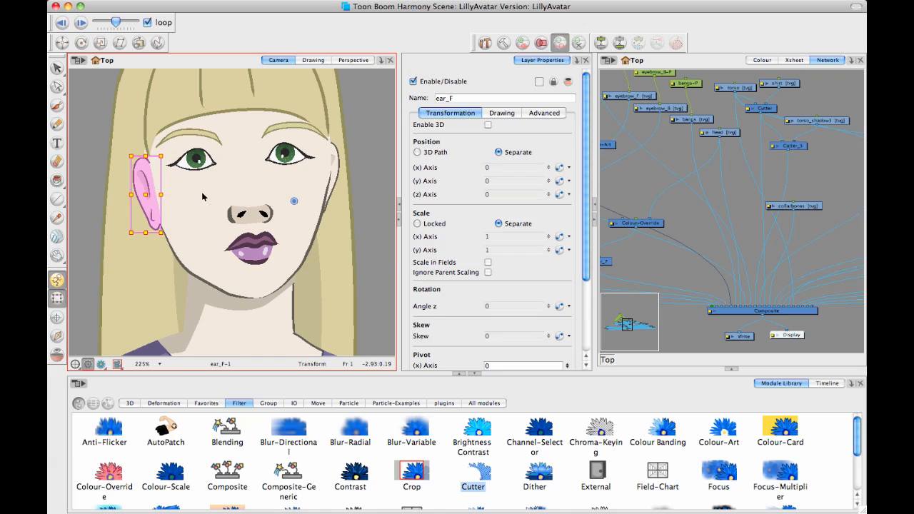
Undo the last reconnection of the ear_B drawing to the main Composite.
key("super+z")
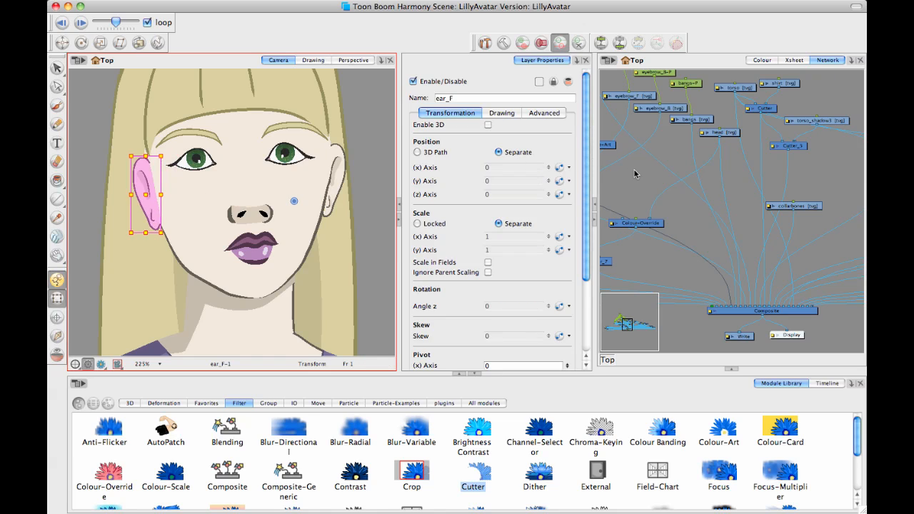
left_click(635, 172)
key("space")
left_click_drag(315, 170, 438, 243)
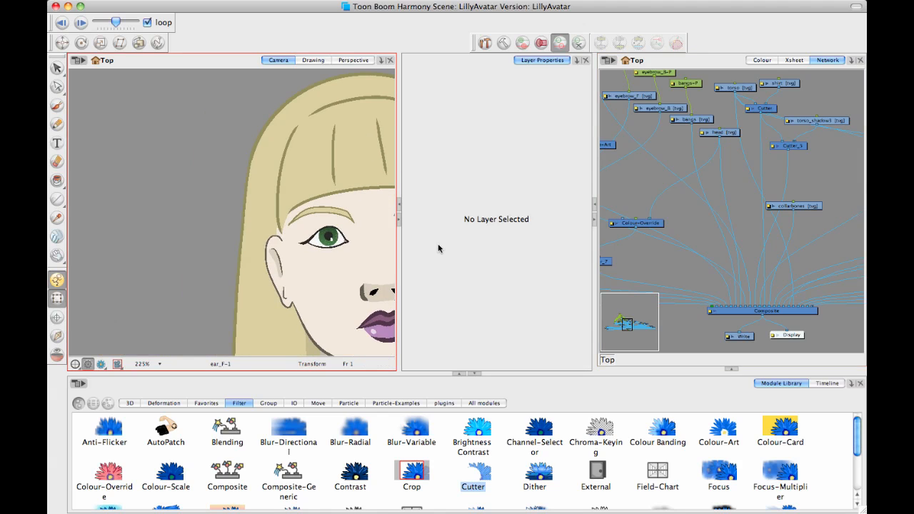
key("space")
left_click_drag(336, 245, 273, 201)
Move the pivot of the ear_F-P peg to the inner edge of the ear, where it joins the head.
left_click(640, 175)
scroll(640, 175, "up", 10)
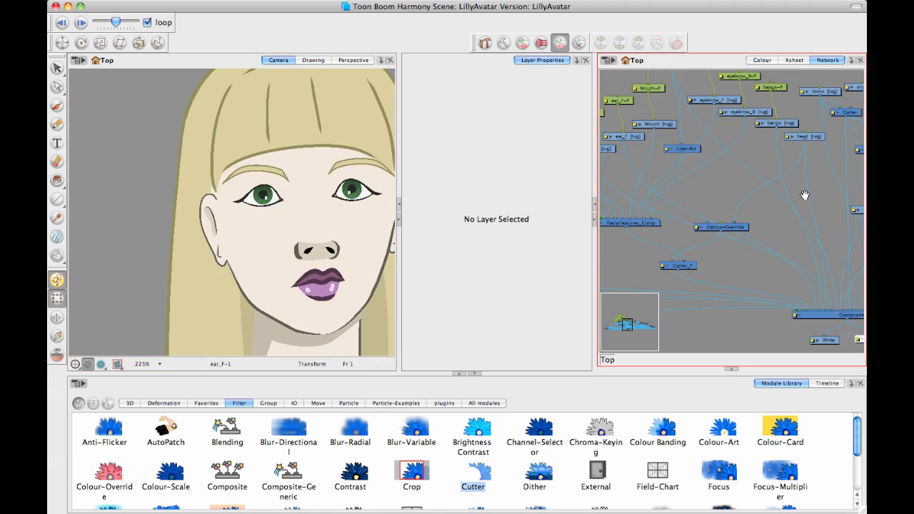
left_click(701, 227)
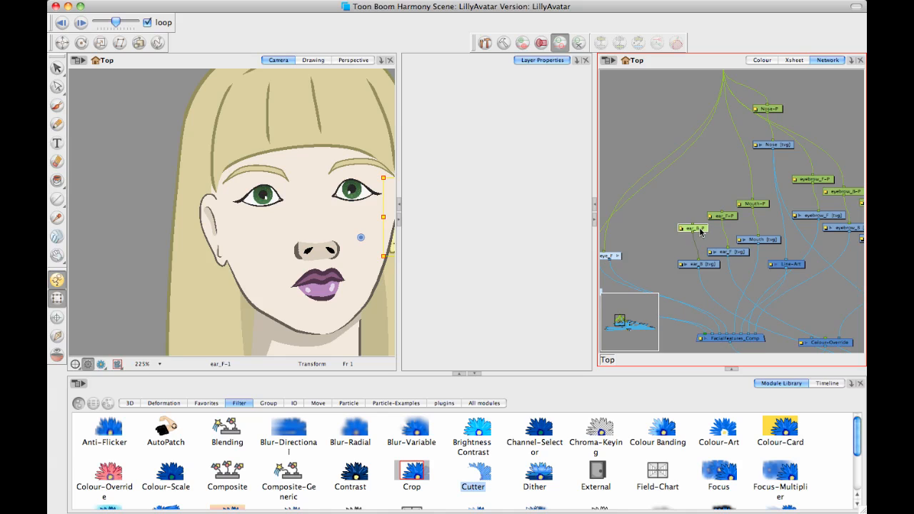
left_click_drag(764, 230, 707, 217)
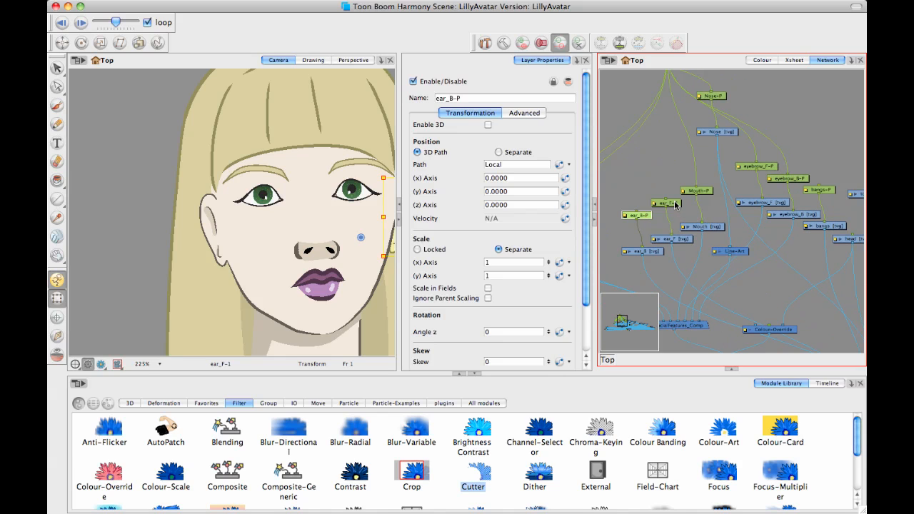
left_click(675, 205)
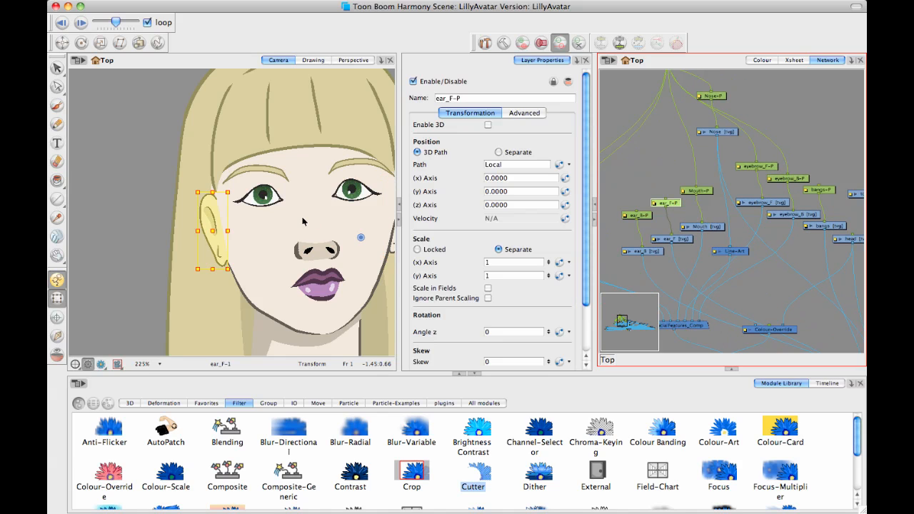
left_click(81, 42)
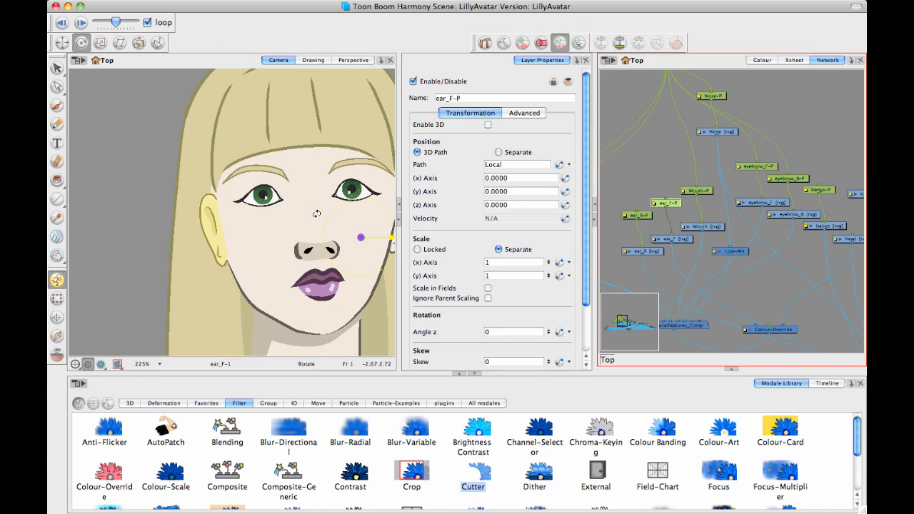
left_click_drag(361, 237, 222, 229)
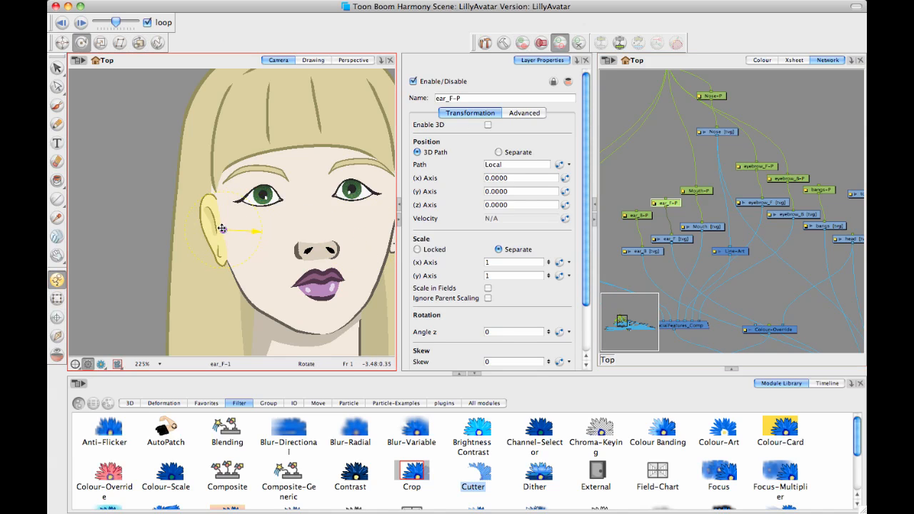
Try widening the front ear outward from its new pivot on the ear_F-P peg, and undo the scaling.
left_click(56, 298)
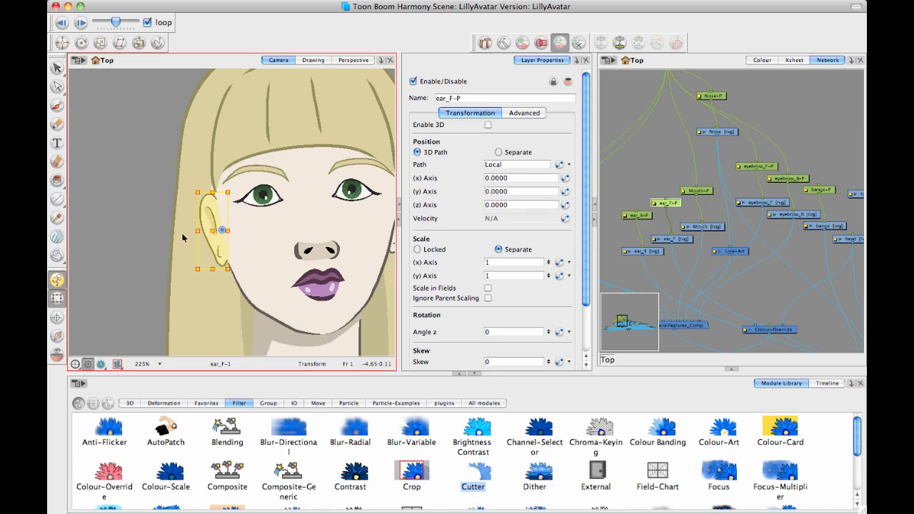
left_click_drag(197, 230, 182, 230)
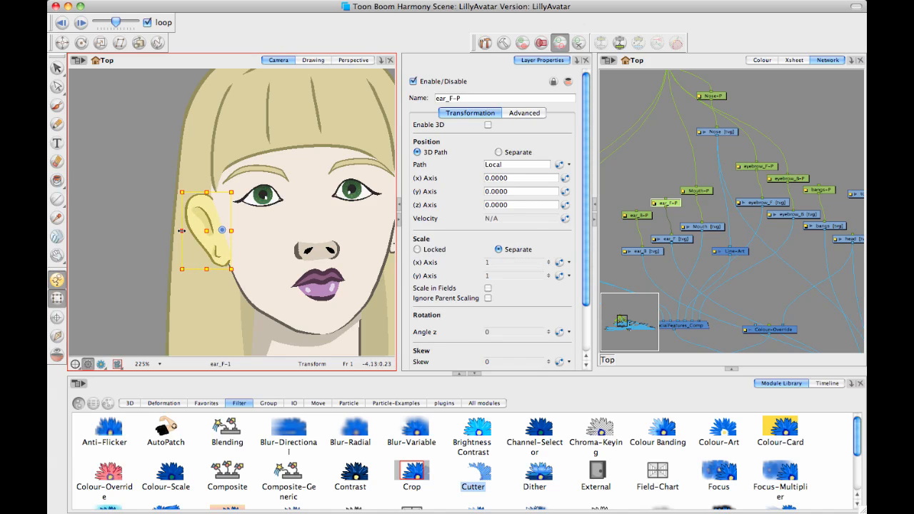
key("super+z")
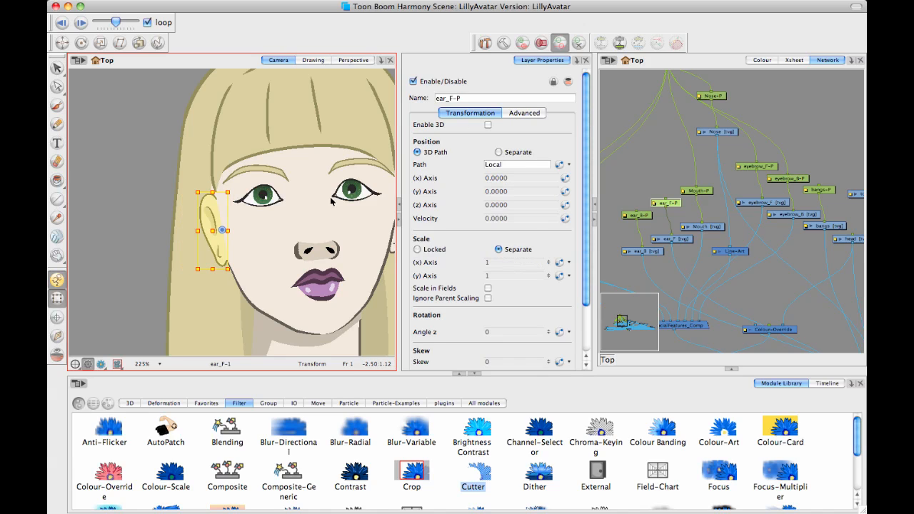
Widen the Camera view and frame the whole face, with the facial feature nodes shown in the network.
left_click(652, 172)
left_click_drag(655, 171, 677, 218)
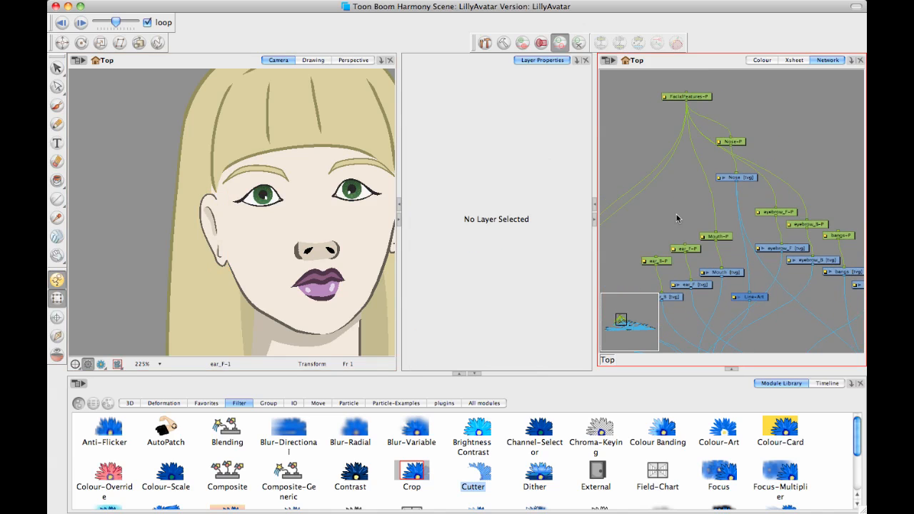
left_click_drag(758, 125, 709, 112)
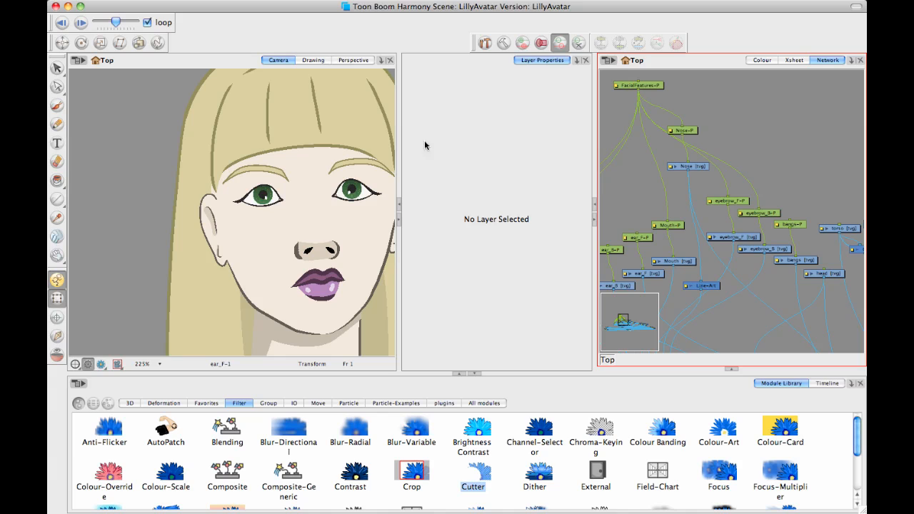
left_click_drag(400, 150, 467, 149)
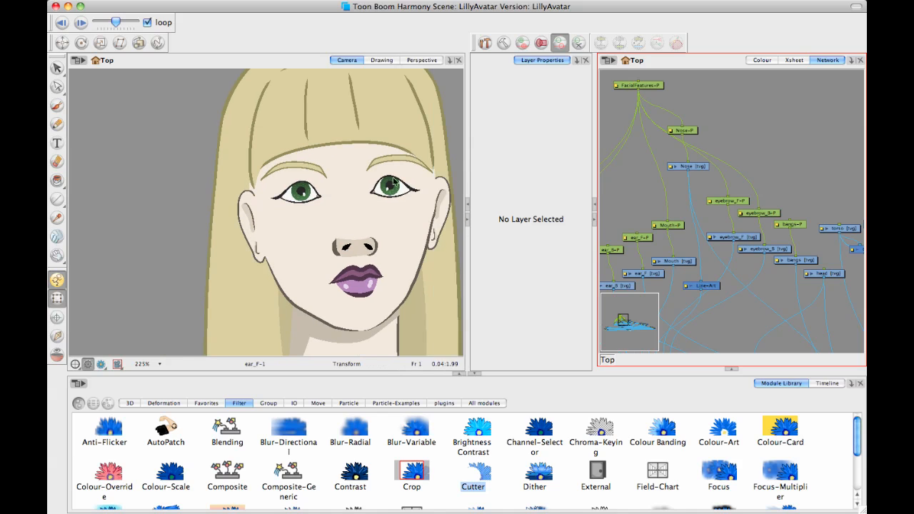
scroll(369, 173, "down", 2)
scroll(403, 205, "right", 2)
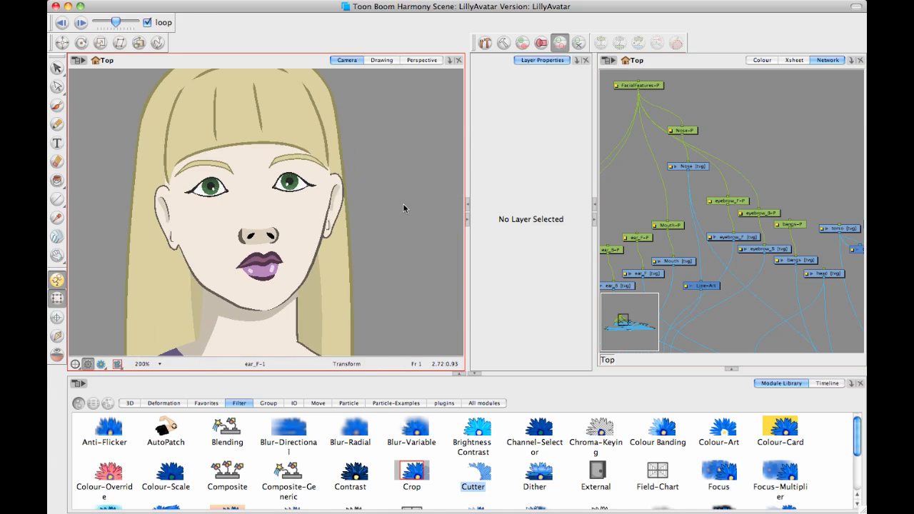
key("space")
left_click_drag(667, 229, 781, 184)
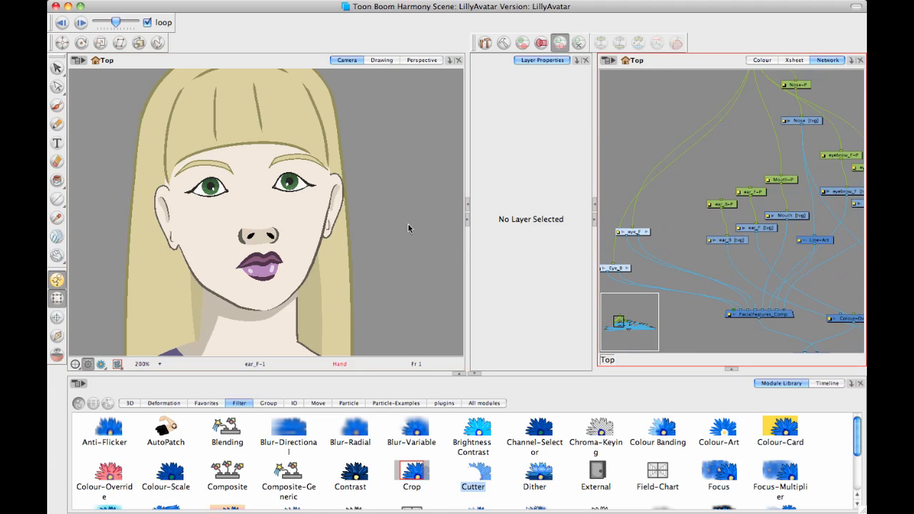
Select the nose's parent peg FacialFeatures-P and shift all facial features together toward the back ear.
left_click(259, 235)
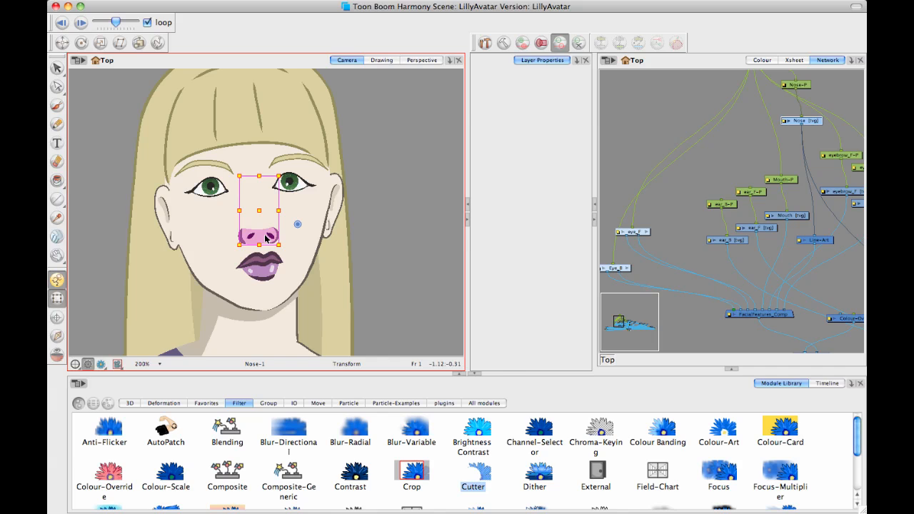
left_click(286, 241)
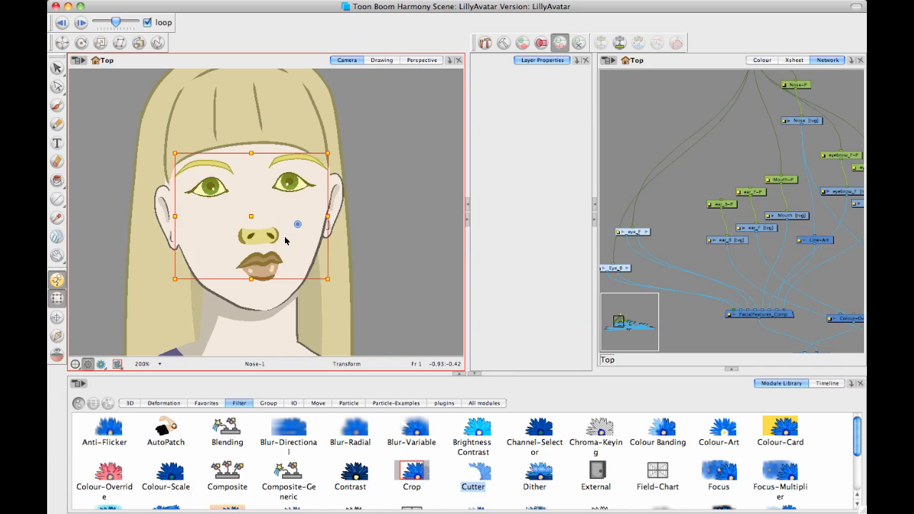
left_click_drag(259, 233, 283, 239)
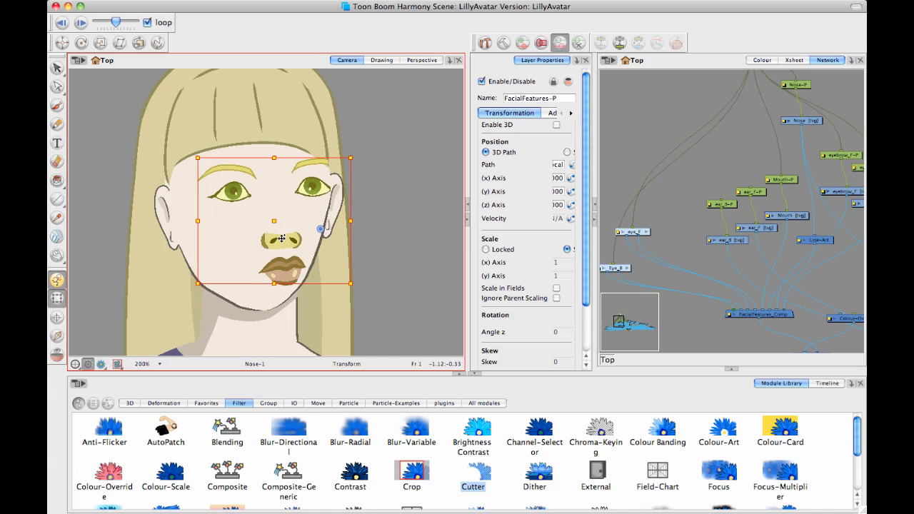
left_click(418, 257)
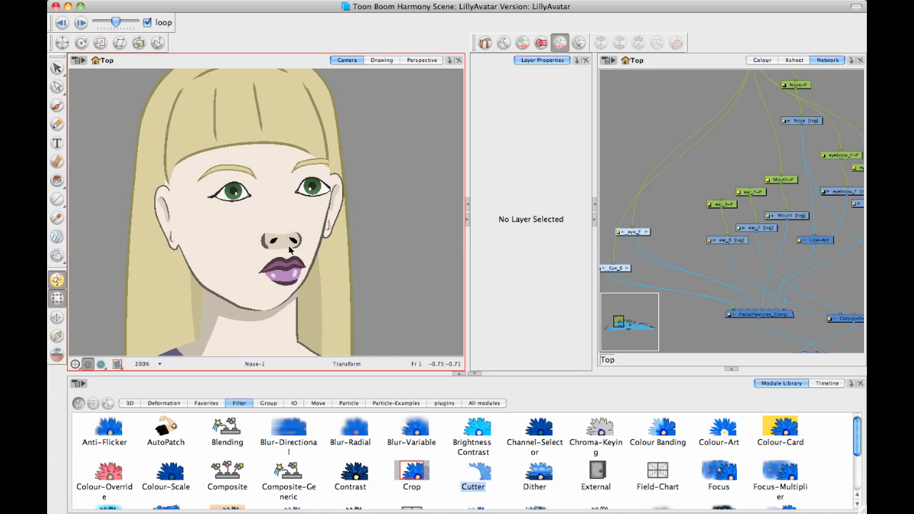
Move the mouth slightly down and toward the middle of the face, and nudge the nose the same way.
left_click(284, 246)
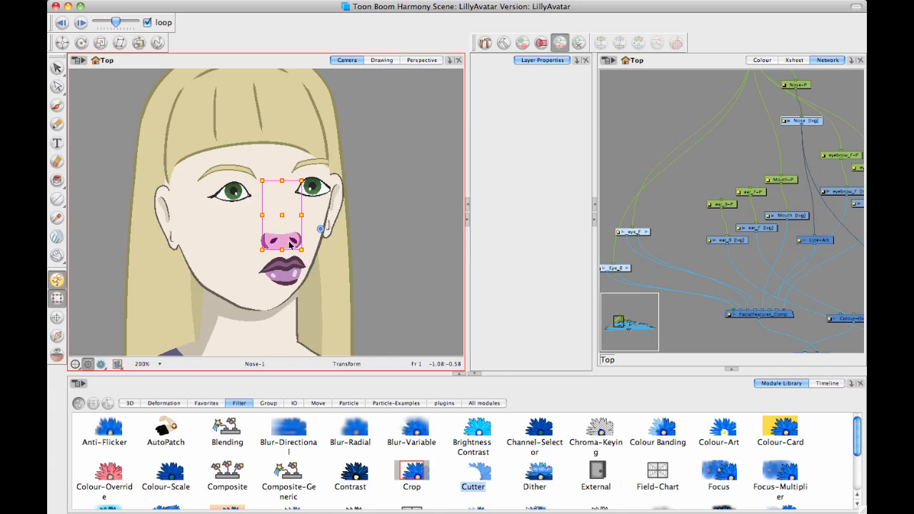
key("b")
key("b")
left_click(422, 270)
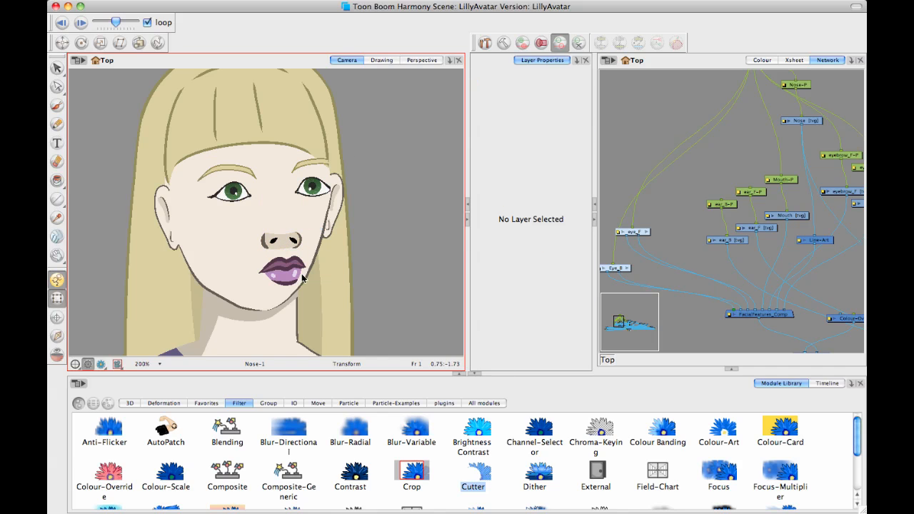
left_click(285, 276)
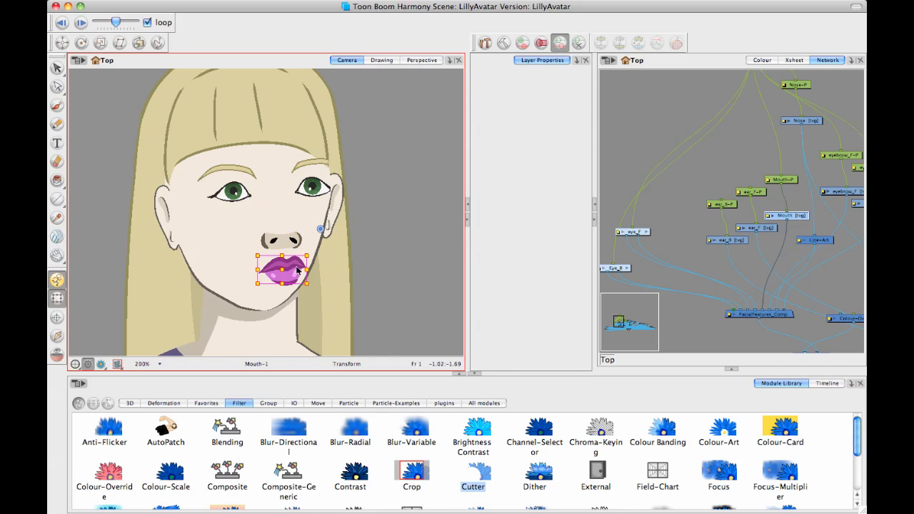
key("b")
mouse_move(290, 265)
left_mouse_down()
mouse_move(272, 270)
mouse_move(286, 270)
mouse_move(283, 238)
left_mouse_up()
left_click(292, 240)
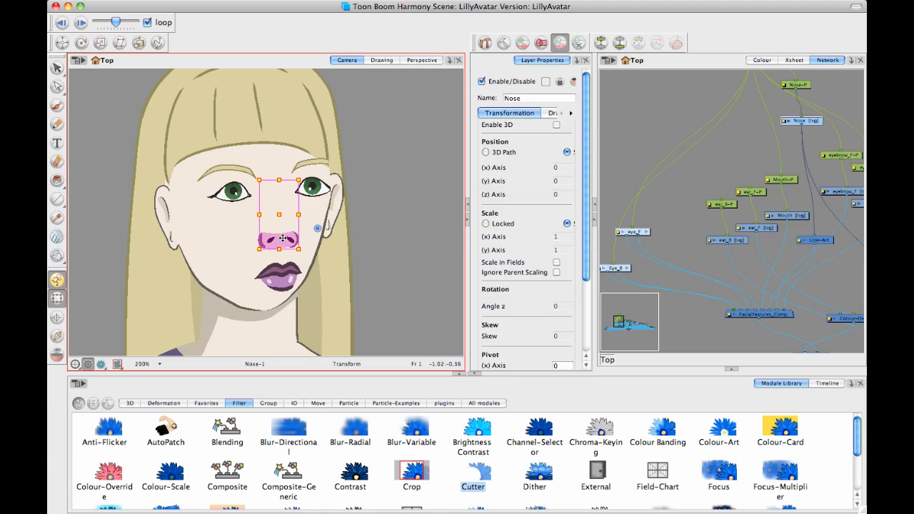
left_click(384, 215)
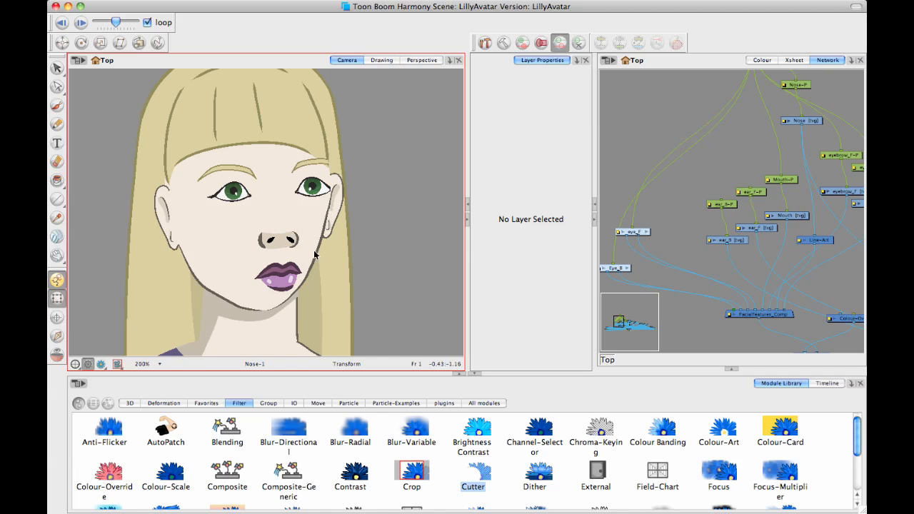
Centre the pivot of the back eye's Eyelid_1-P-P peg on the iris and narrow the eye horizontally.
left_click(311, 190)
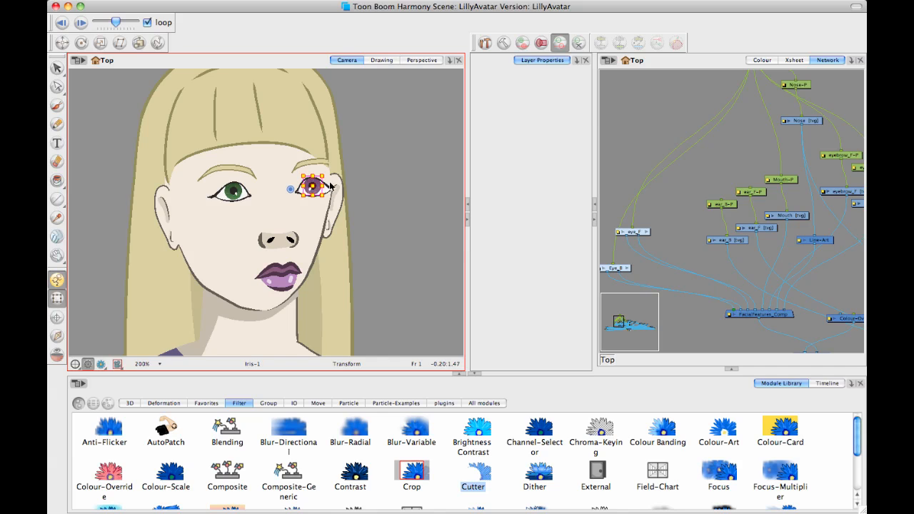
left_click(334, 184)
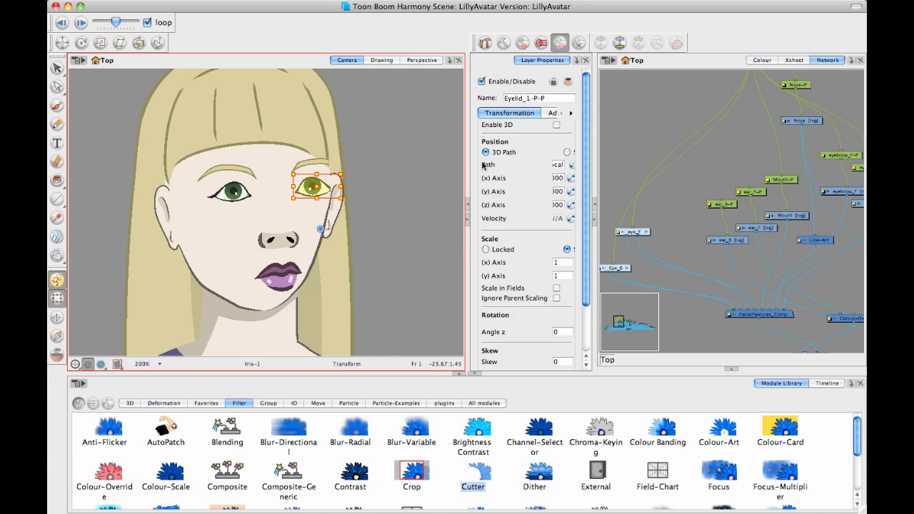
left_click(81, 42)
left_click_drag(321, 230, 311, 187)
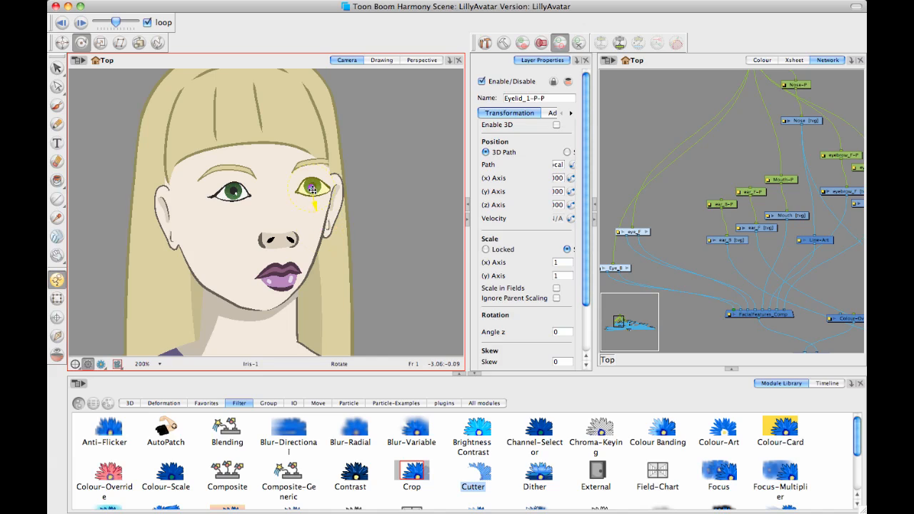
left_click(57, 299)
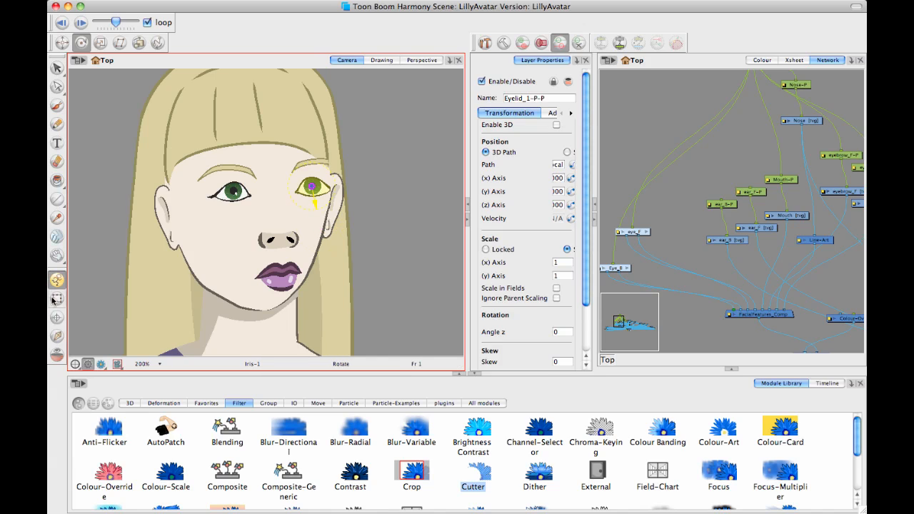
left_click_drag(338, 187, 334, 188)
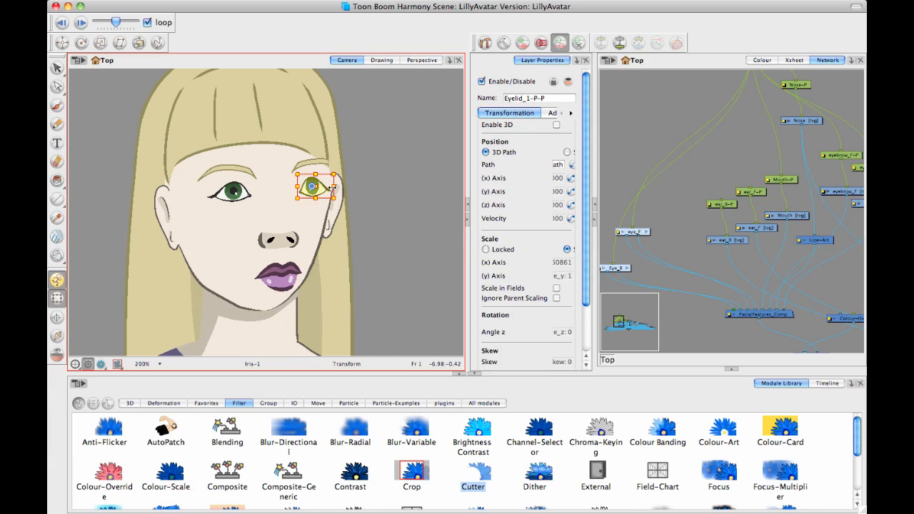
left_click(384, 192)
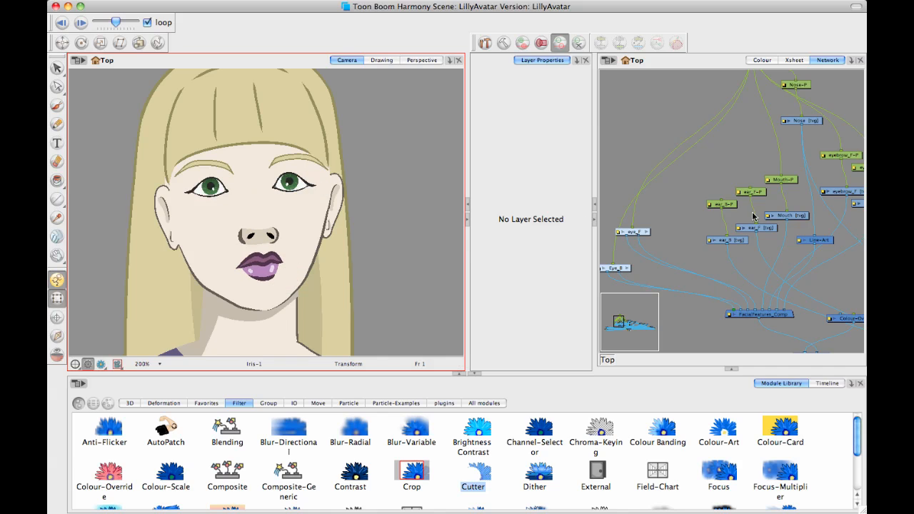
left_click_drag(802, 204, 740, 224)
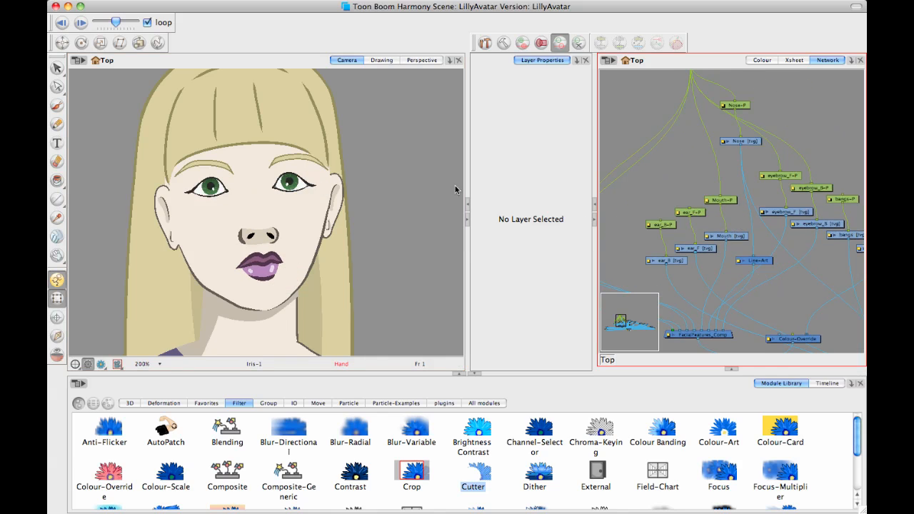
left_click(261, 227)
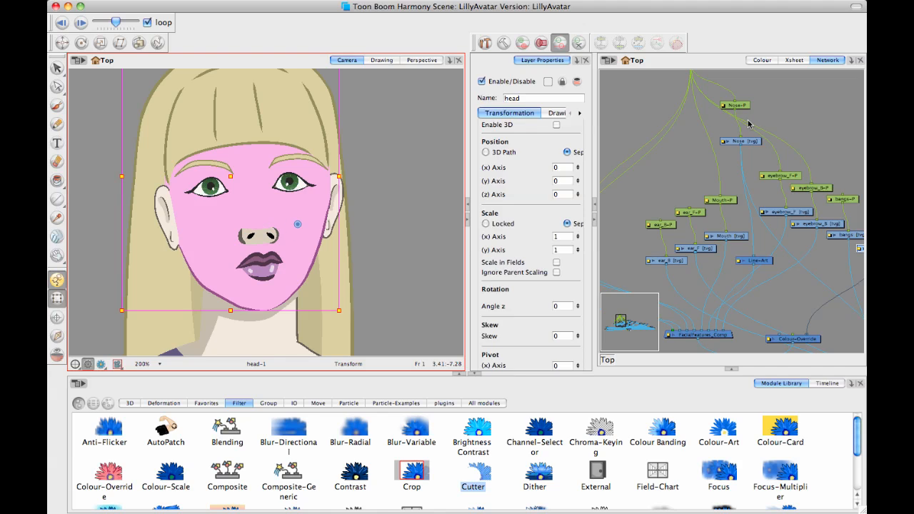
left_click(419, 193)
left_click(318, 253)
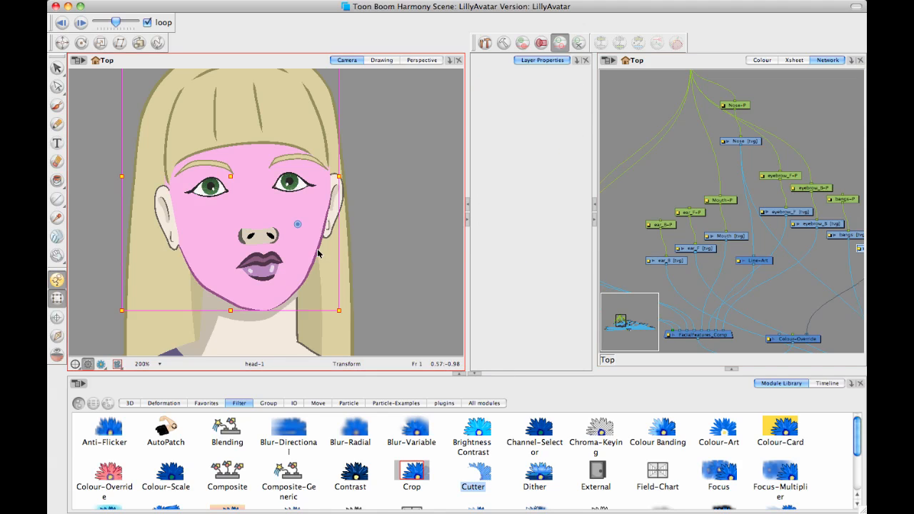
left_click(369, 180)
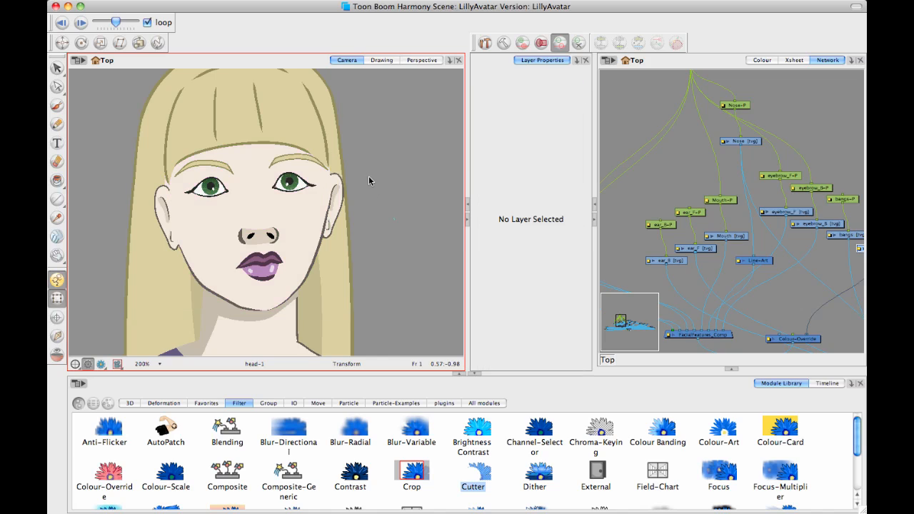
left_click(343, 252)
left_click_drag(317, 257, 277, 265)
left_click(370, 268)
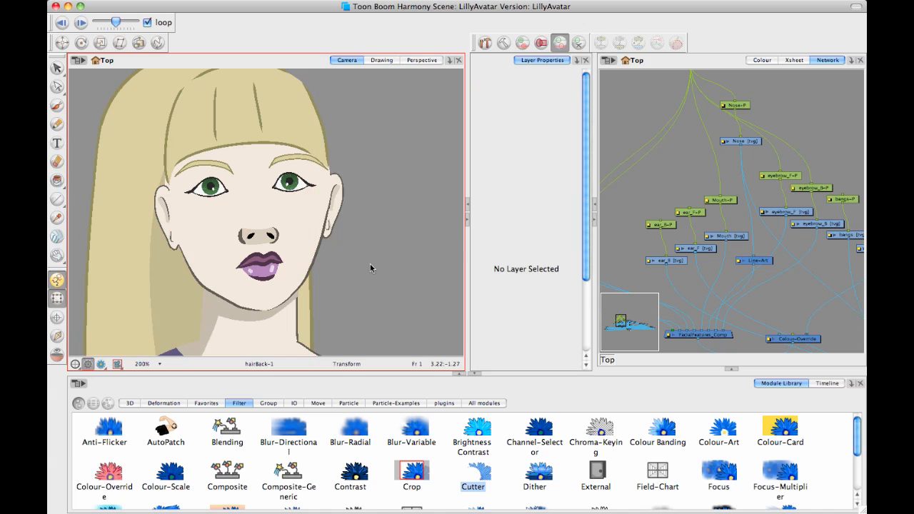
left_click(334, 201)
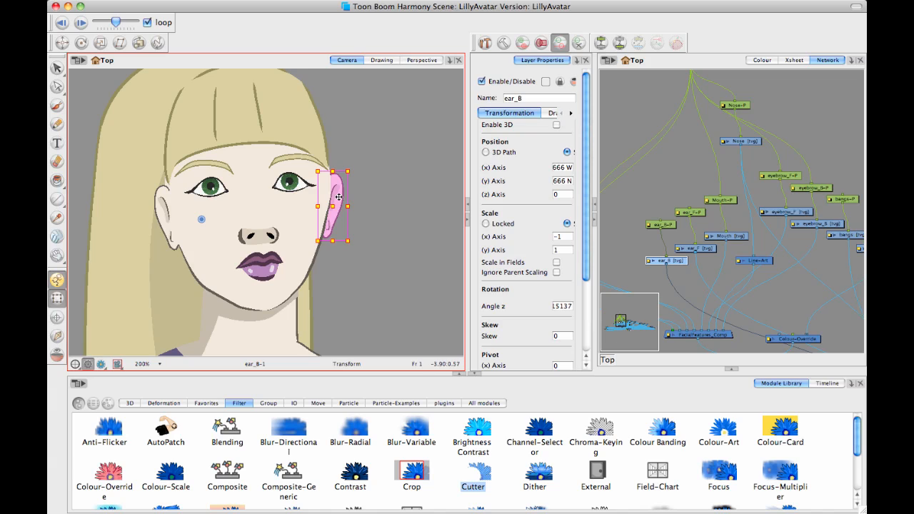
key("super+z")
left_click(385, 202)
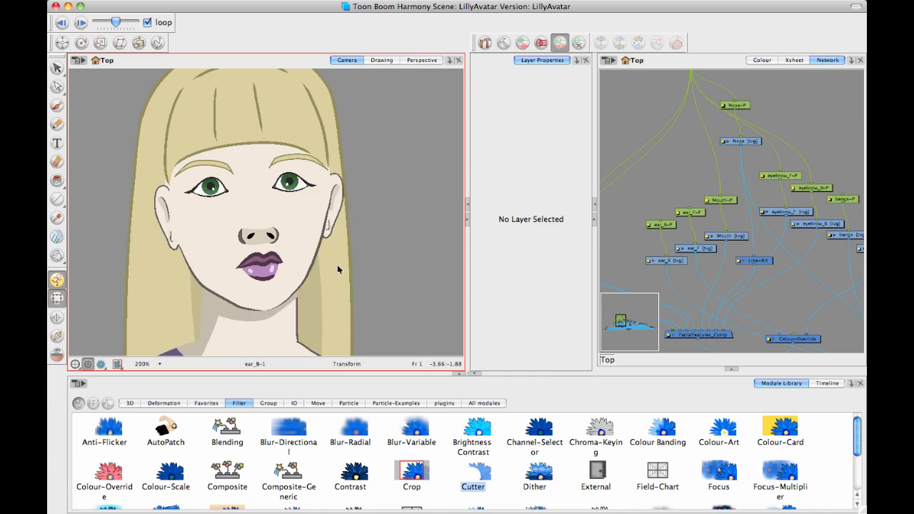
Shift the hairBack drawing sideways toward the front ear so it clears the back ear.
left_click(347, 264)
left_click_drag(298, 265, 293, 266)
left_click(398, 266)
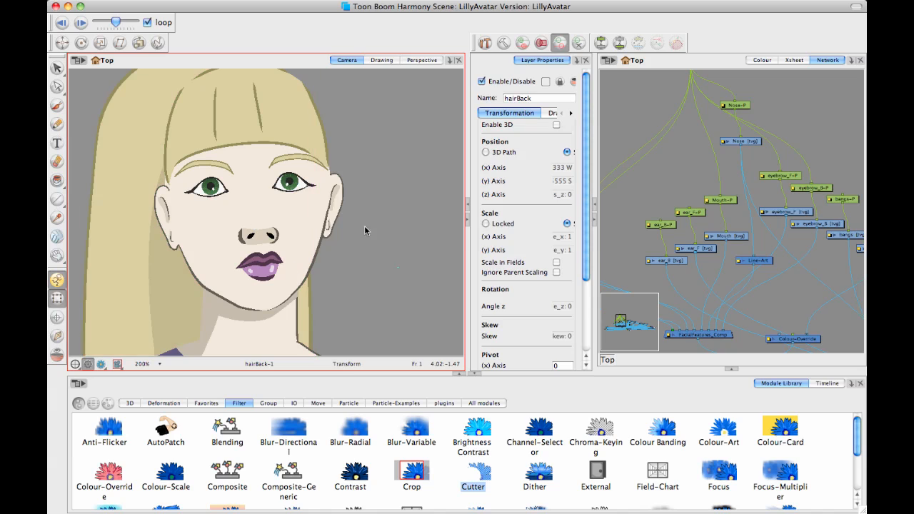
Place the pivot of the ear_B-P peg where the back ear meets the head, and slide the ear behind the face.
left_click(336, 203)
key("b")
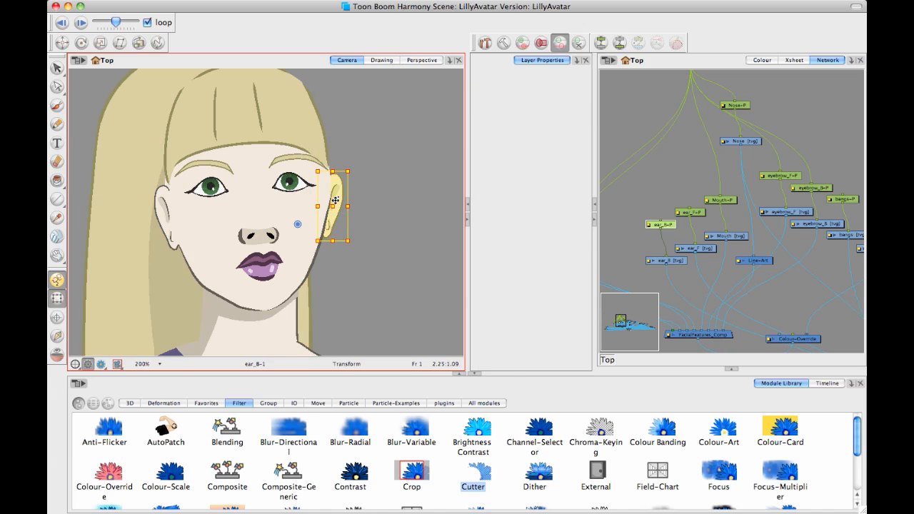
left_click(81, 43)
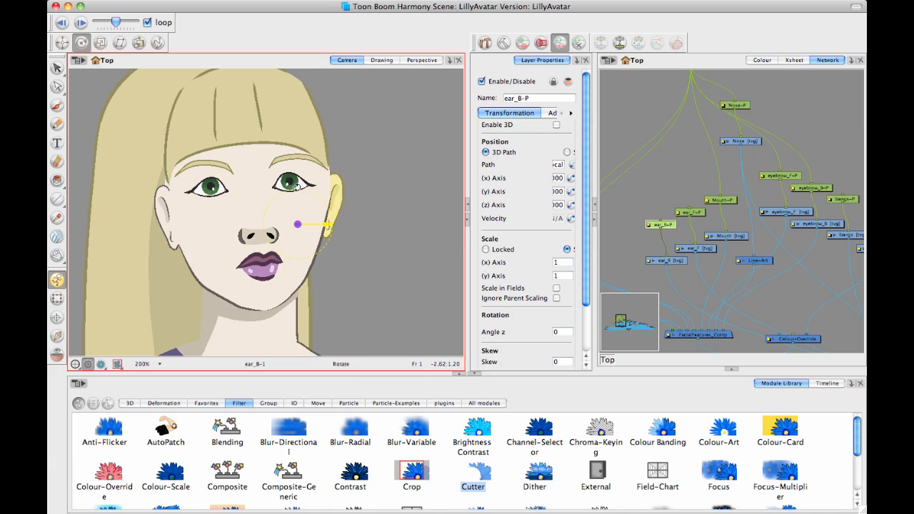
left_click_drag(342, 209, 325, 205)
left_click(57, 298)
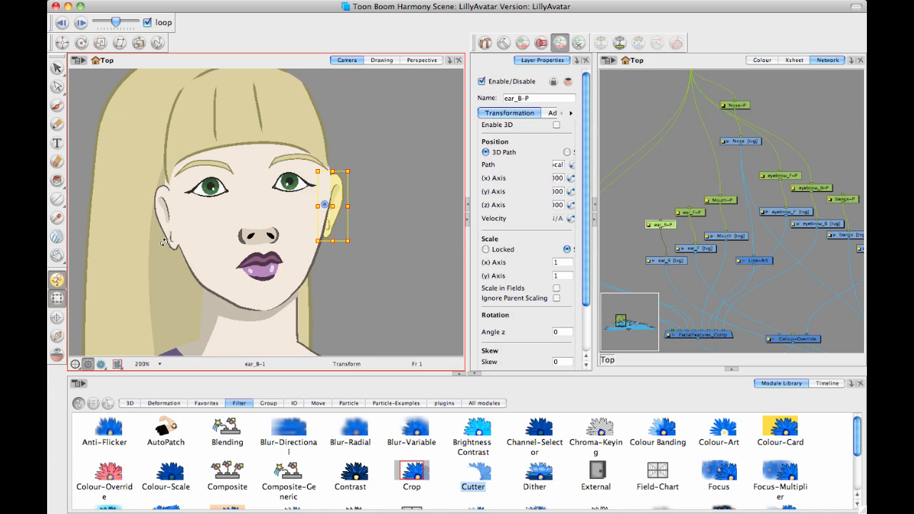
left_click_drag(334, 206, 283, 212)
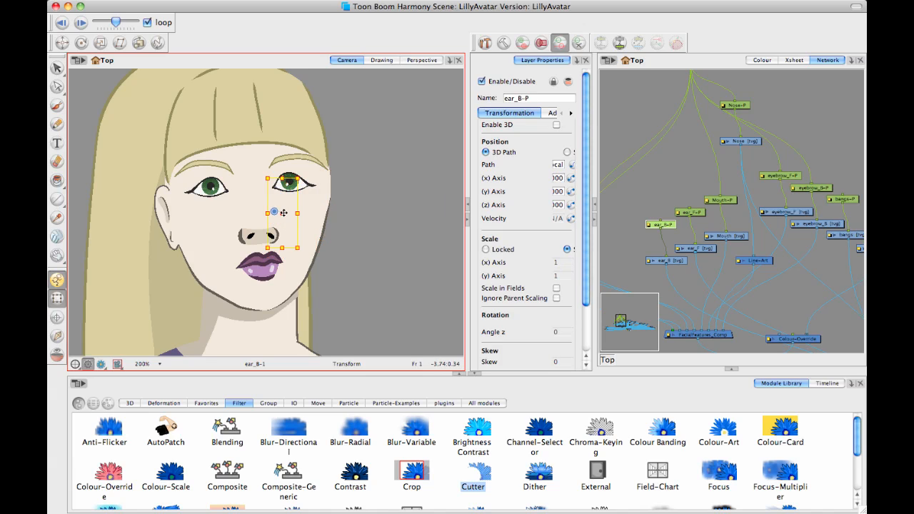
left_click(395, 234)
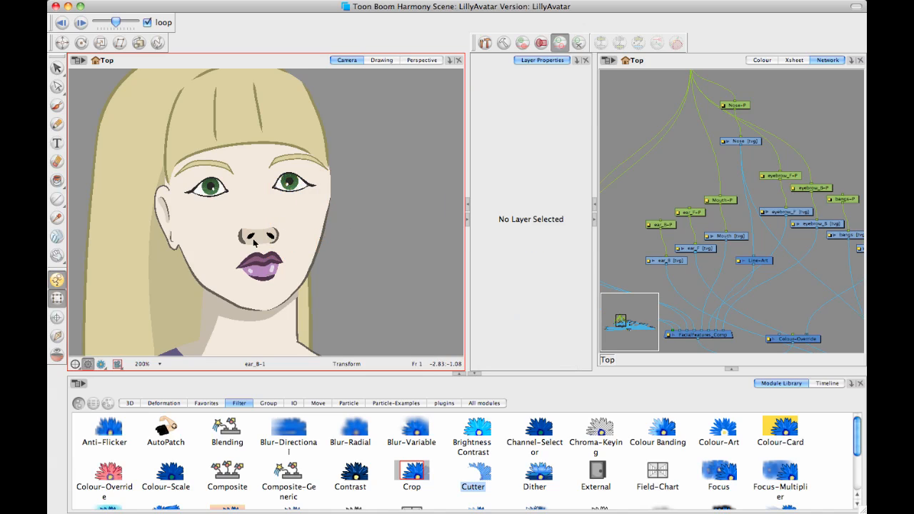
Reconnect the eyebrow_B drawing to the leftmost input port of the FacialFeatures_Comp composite.
left_click(290, 185)
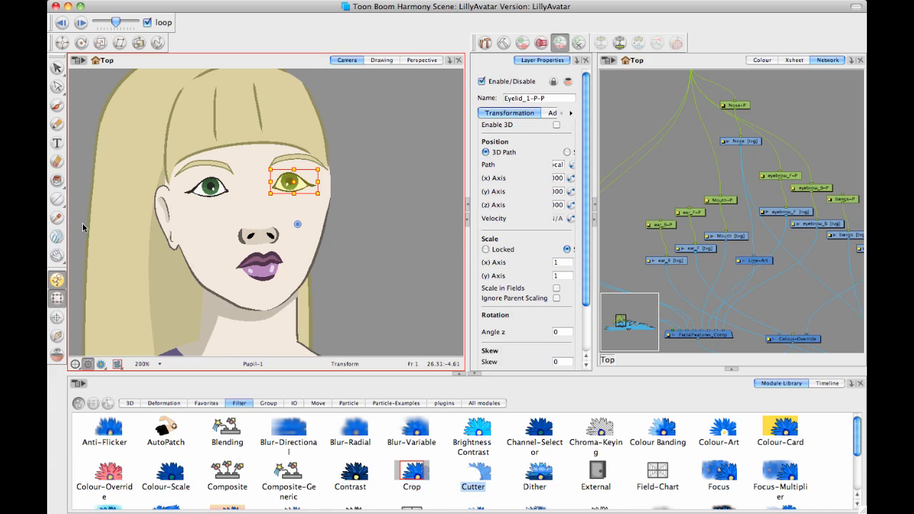
left_click(770, 152)
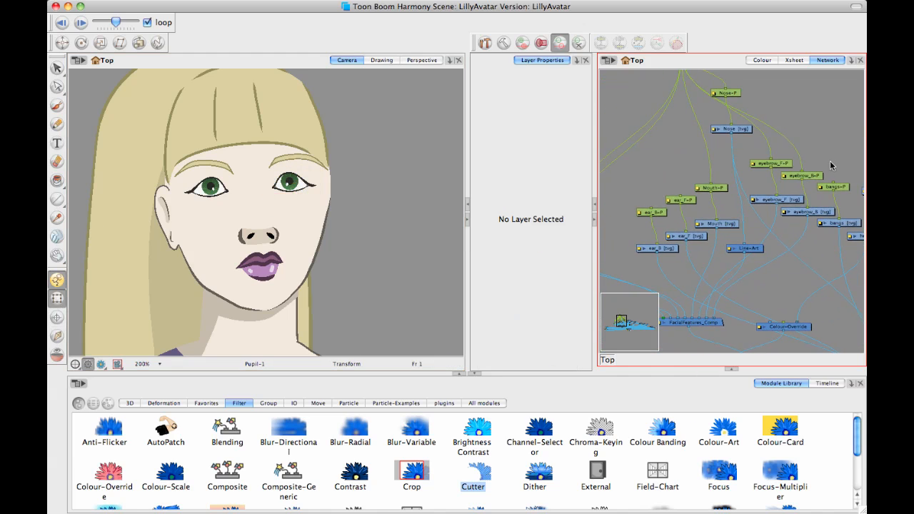
left_click_drag(738, 209, 792, 203)
left_click_drag(844, 167, 841, 140)
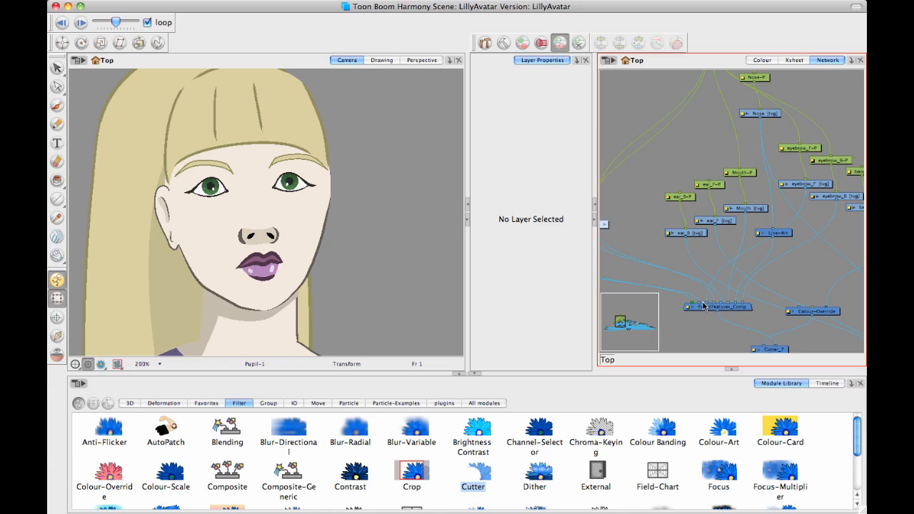
left_click_drag(707, 269, 694, 256)
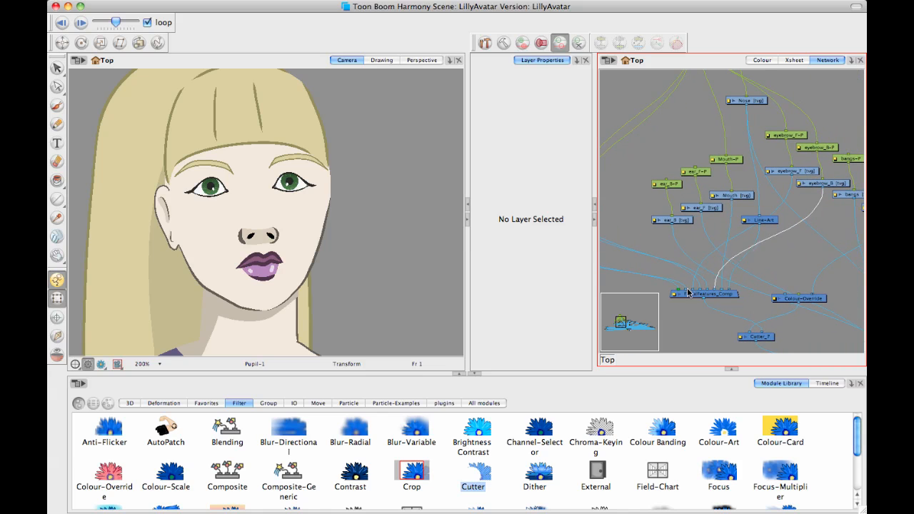
left_click_drag(717, 273, 729, 280)
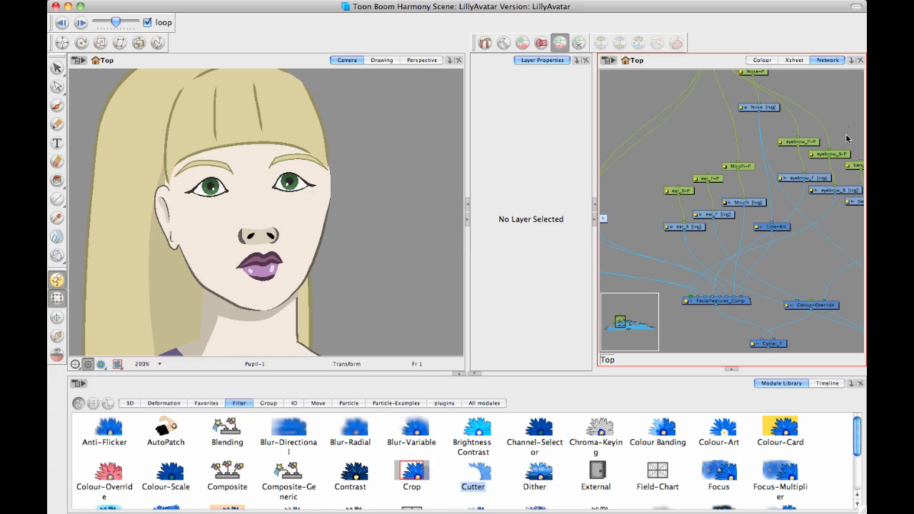
Move the eyebrow_B drawing and its eyebrow_B-P peg beside the Eye_B group in the network.
left_click(837, 191)
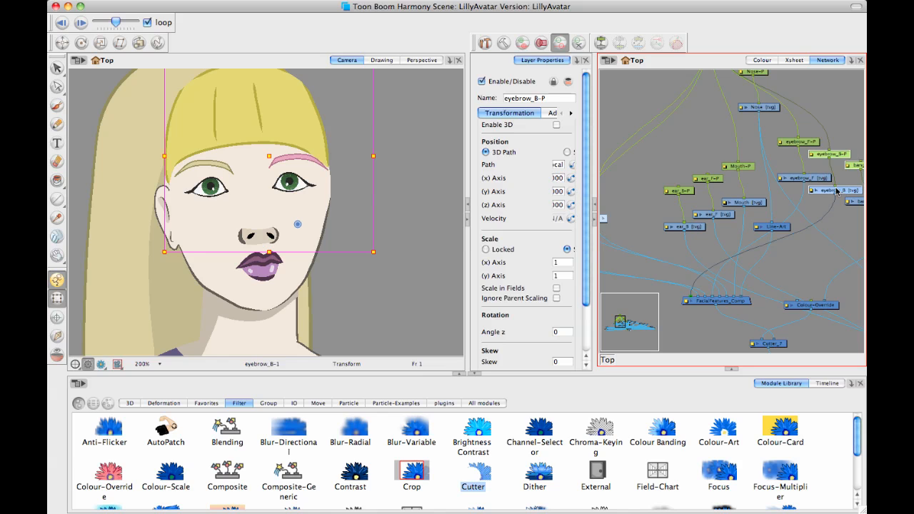
left_click(838, 123)
left_click(840, 155)
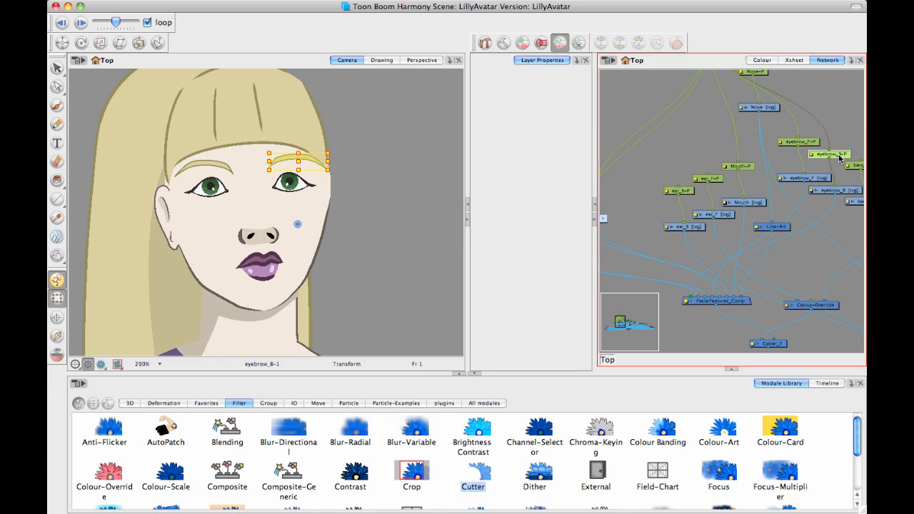
left_click(838, 191)
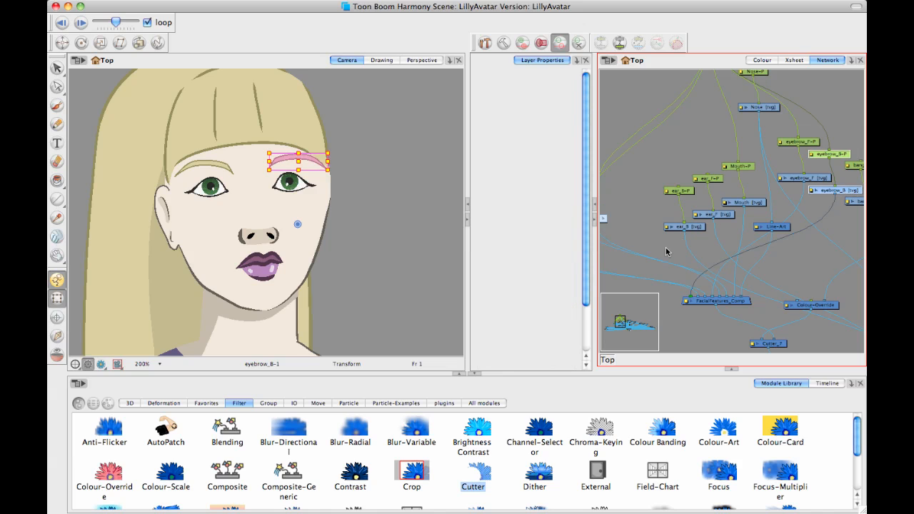
left_click_drag(667, 251, 685, 271)
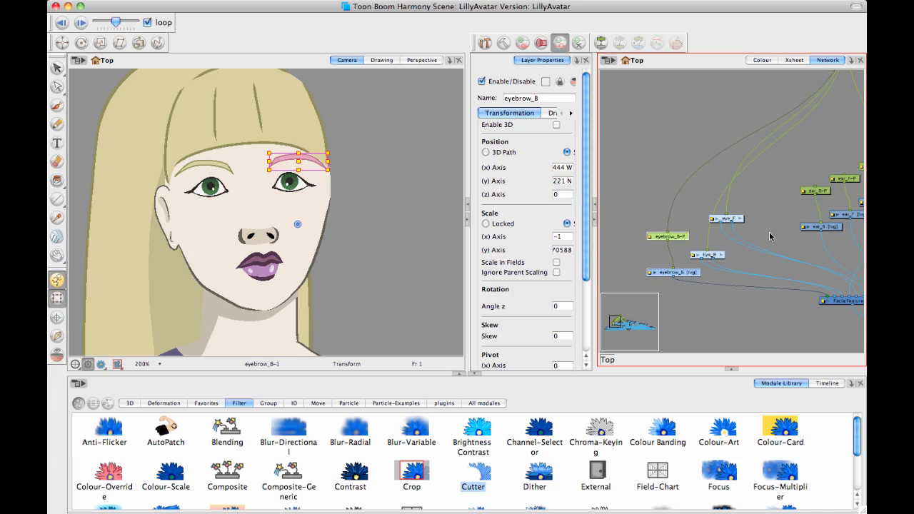
left_click(771, 236)
Move the eyebrow_F drawing and its eyebrow_F-P peg beside the eye_F group, and arrange these nodes neatly.
scroll(686, 205, "right", 5)
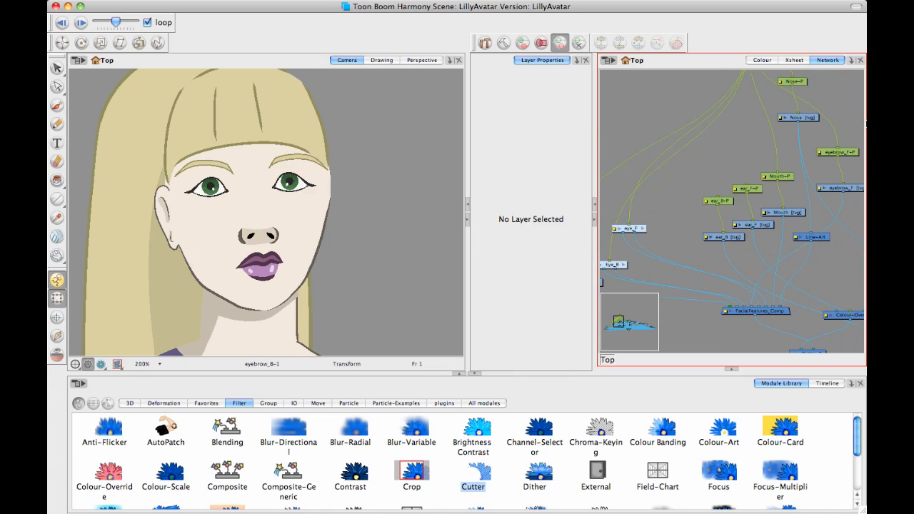
left_click_drag(842, 127, 689, 222)
left_click(658, 241)
left_click(644, 210)
left_click_drag(618, 206, 648, 215)
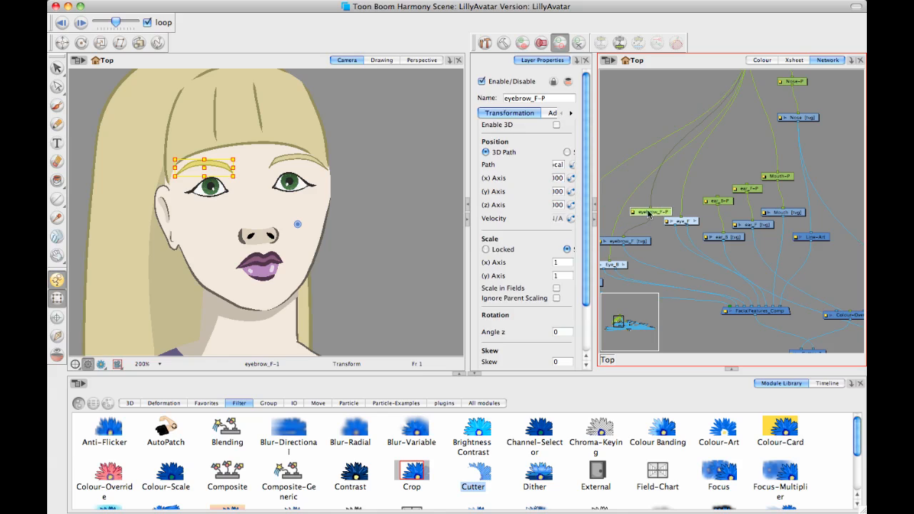
left_click(638, 244)
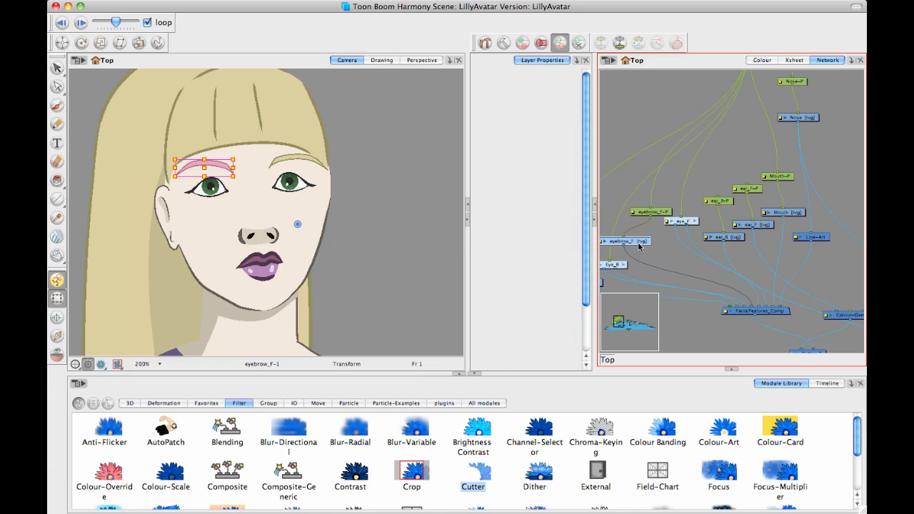
left_click_drag(640, 245, 641, 241)
Add a parent peg above eyebrow_F-P and connect the eye_F group to it as well.
left_click(678, 175)
left_click(663, 213)
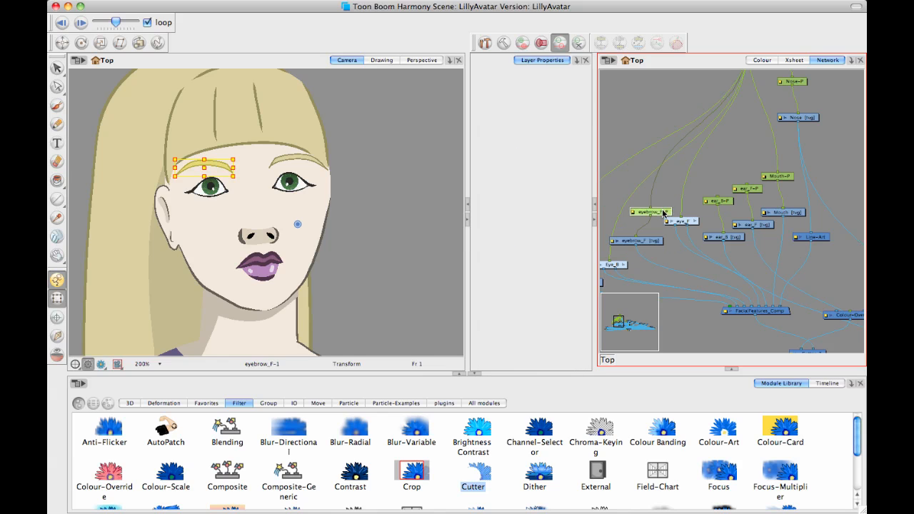
key("super+p")
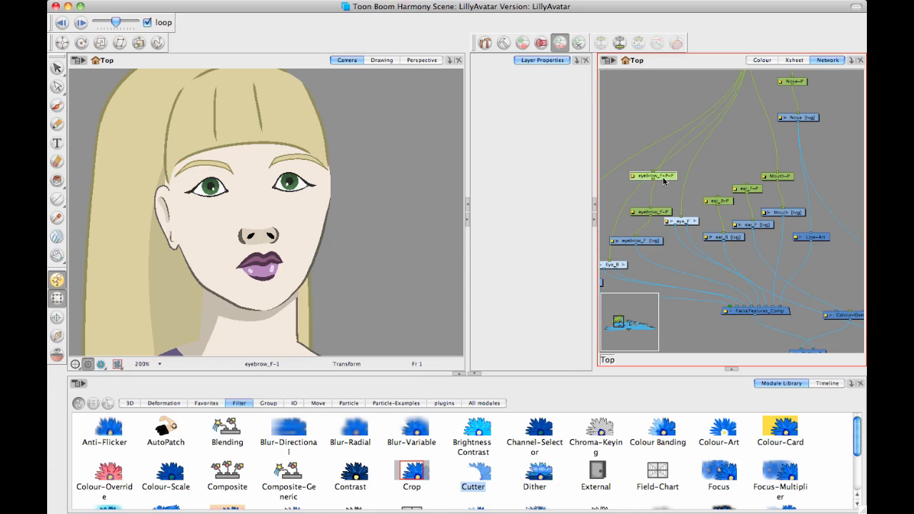
left_click_drag(661, 176, 670, 180)
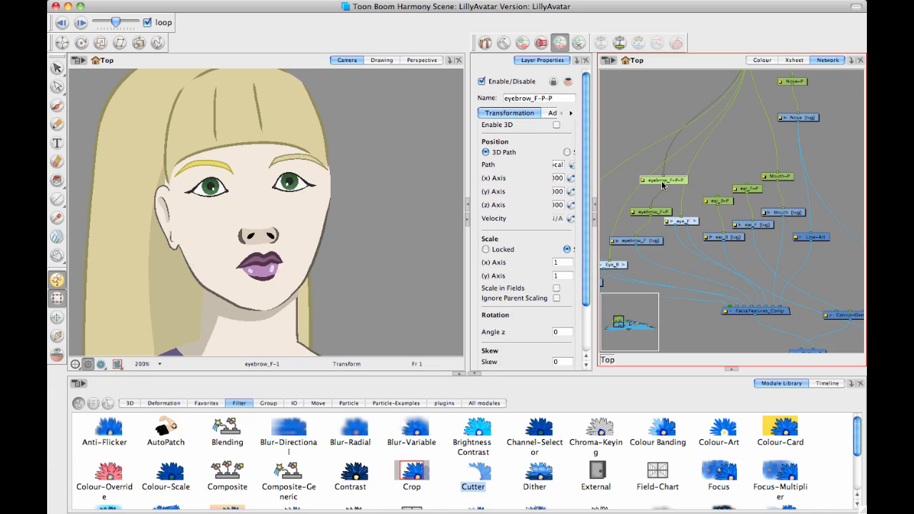
left_click_drag(676, 201, 681, 216)
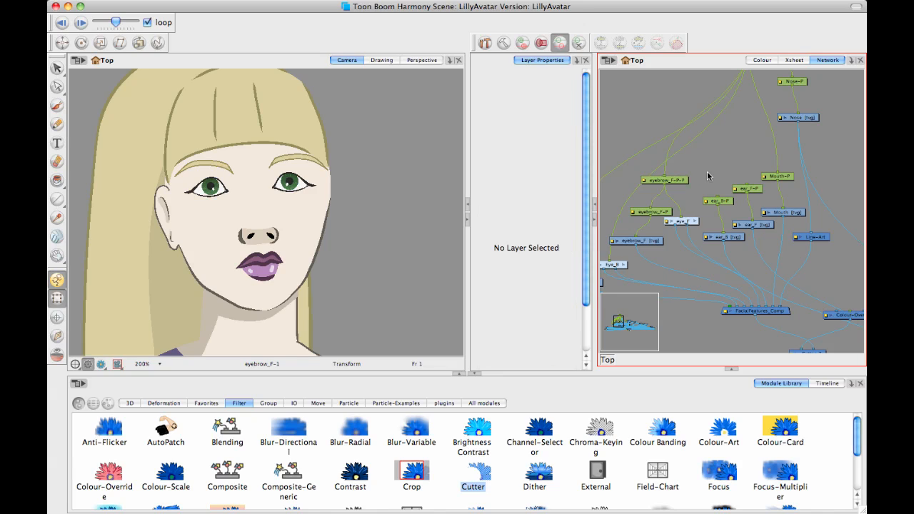
left_click(710, 177)
Centre the pivot of the eyebrow_F-P-P peg on the front eye's iris.
left_click(657, 184)
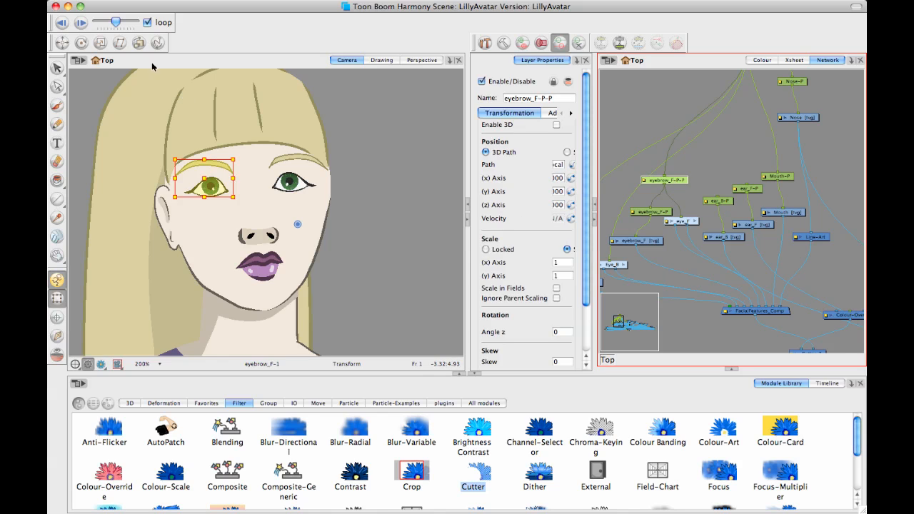
left_click(81, 43)
left_click_drag(297, 223, 214, 188)
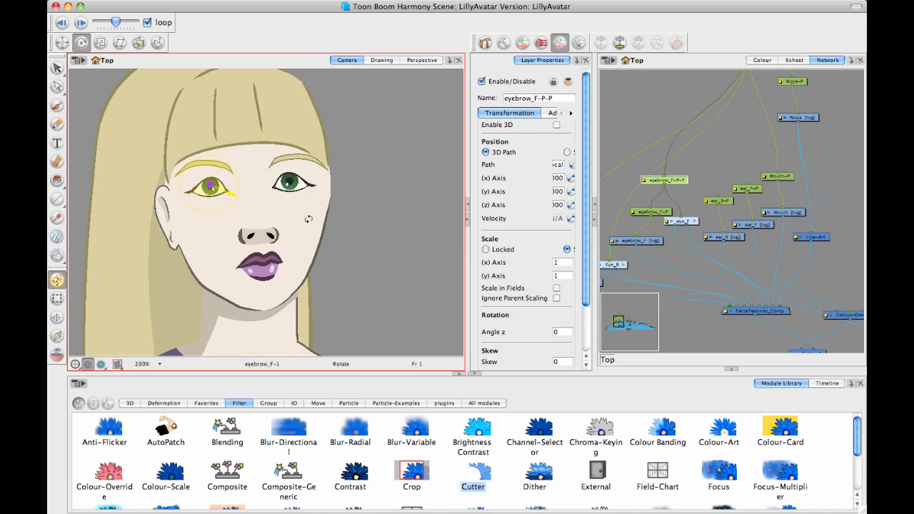
left_click(57, 299)
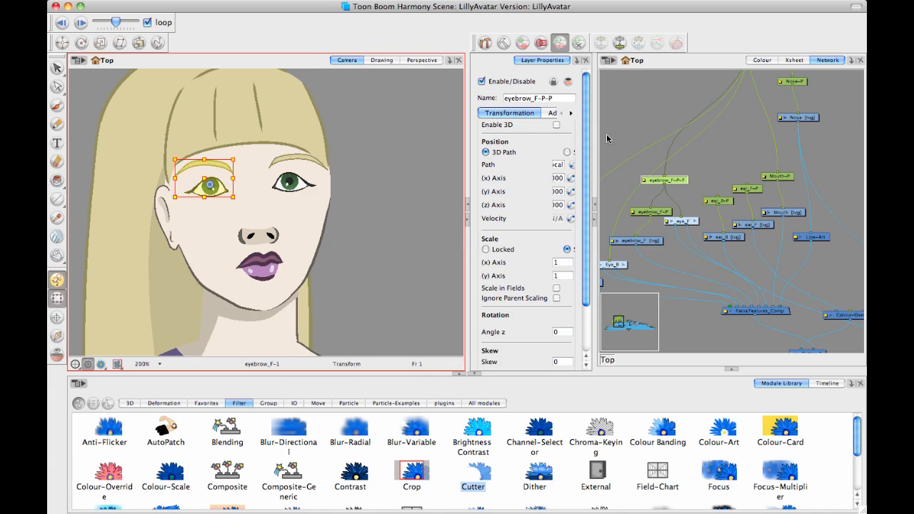
left_click(628, 129)
Add a parent peg above eyebrow_B-P and connect the Eye_B group to it as well.
left_click_drag(632, 131, 719, 108)
left_click(664, 224)
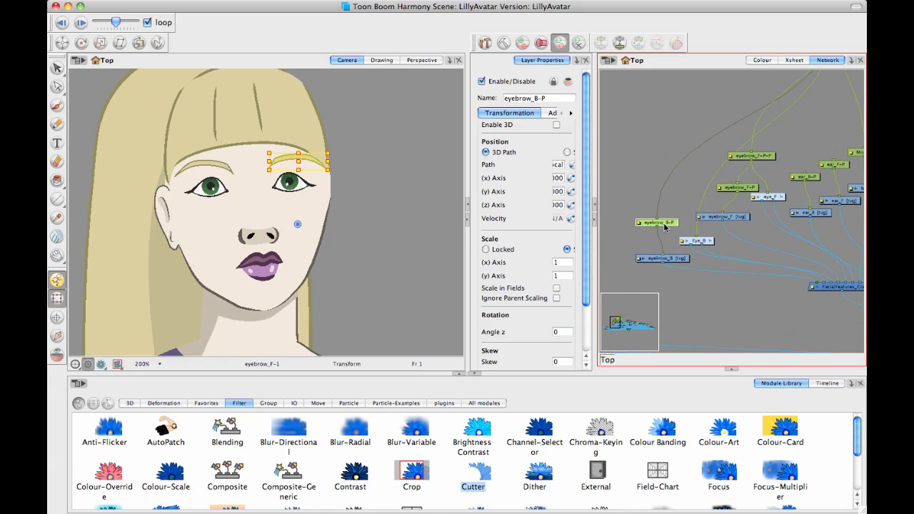
key("super+p")
left_click(674, 190)
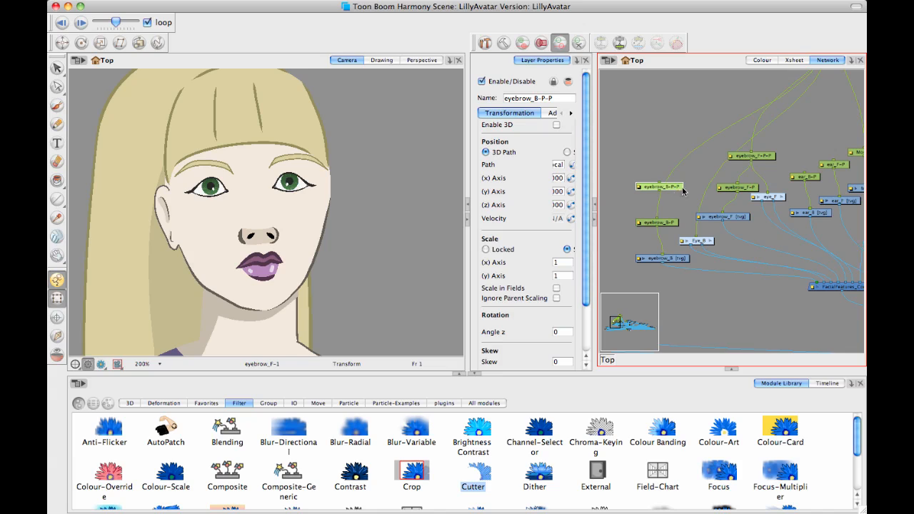
left_click_drag(682, 190, 697, 231)
left_click(681, 162)
Centre the pivot of the eyebrow_B-P-P peg on the back eye's iris.
left_click(673, 190)
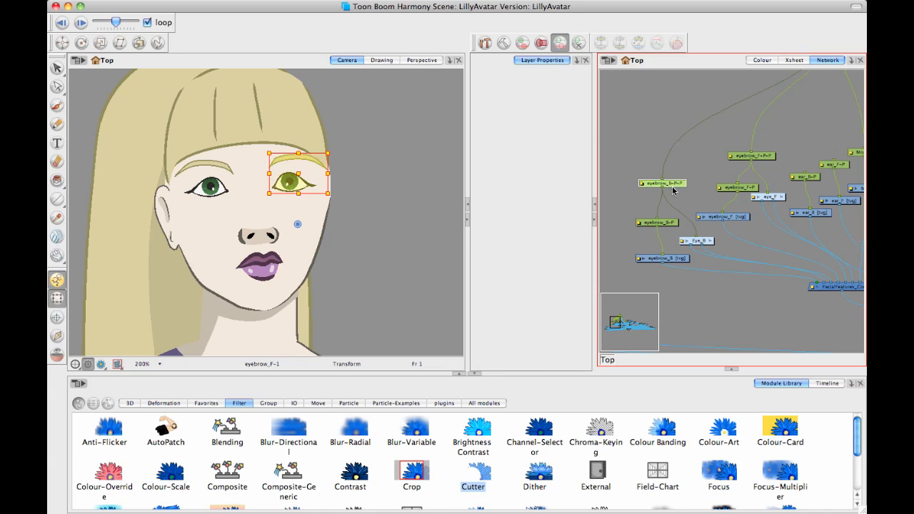
left_click(82, 42)
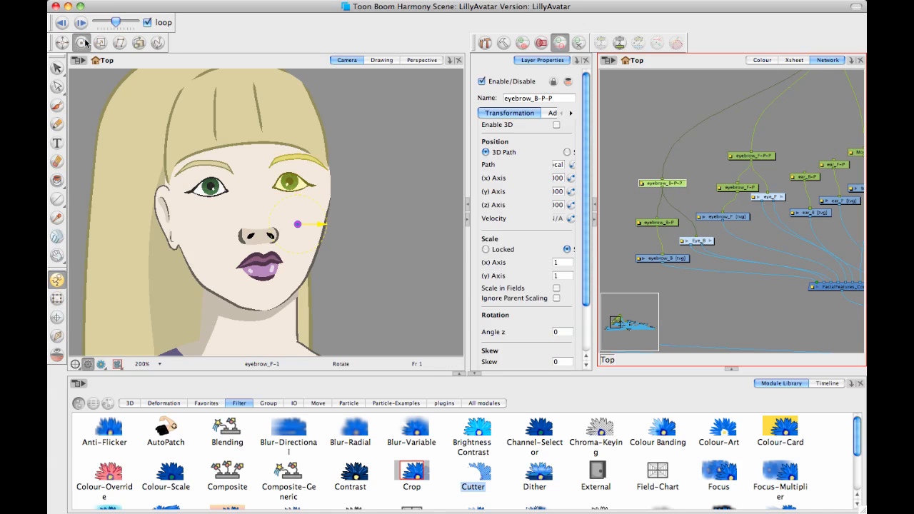
left_click_drag(298, 225, 285, 185)
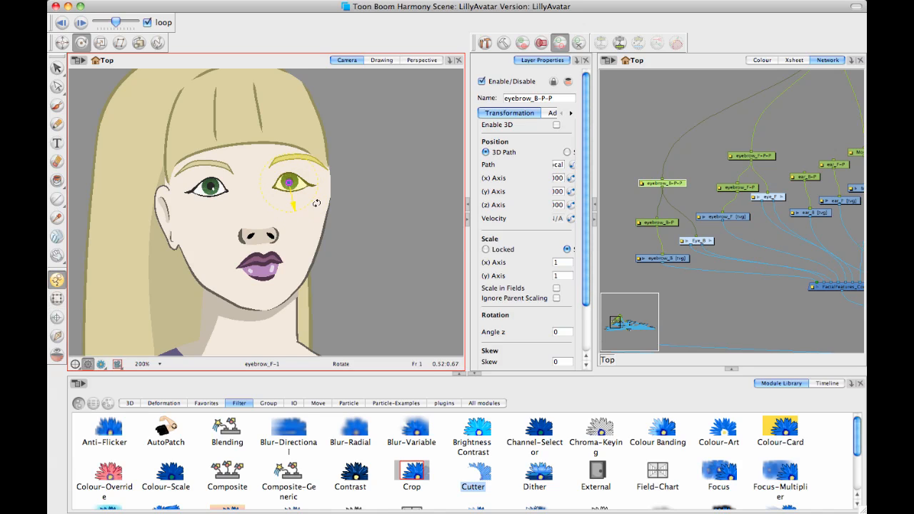
Move the back eye and eyebrow together past the face's far edge, and shift the nose across to overlap that edge.
left_click(57, 298)
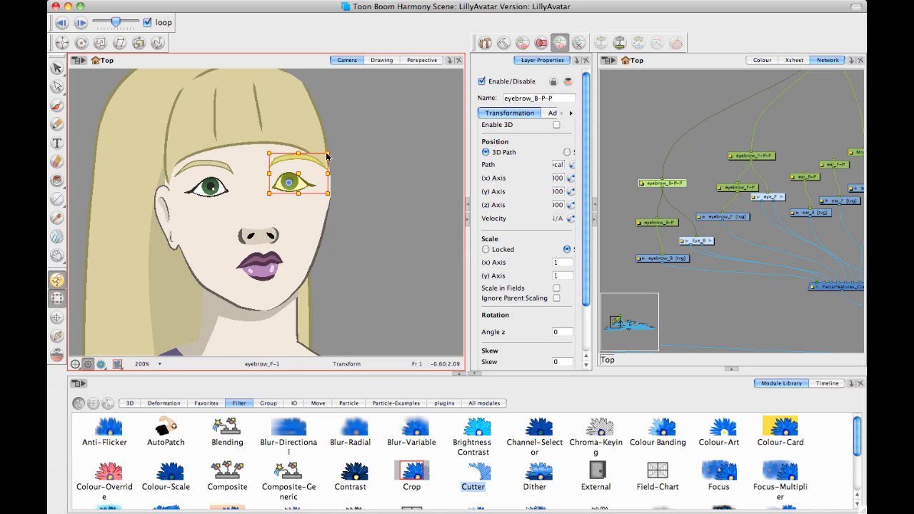
mouse_move(300, 175)
left_mouse_down()
mouse_move(335, 183)
mouse_move(330, 178)
mouse_move(357, 174)
left_mouse_up()
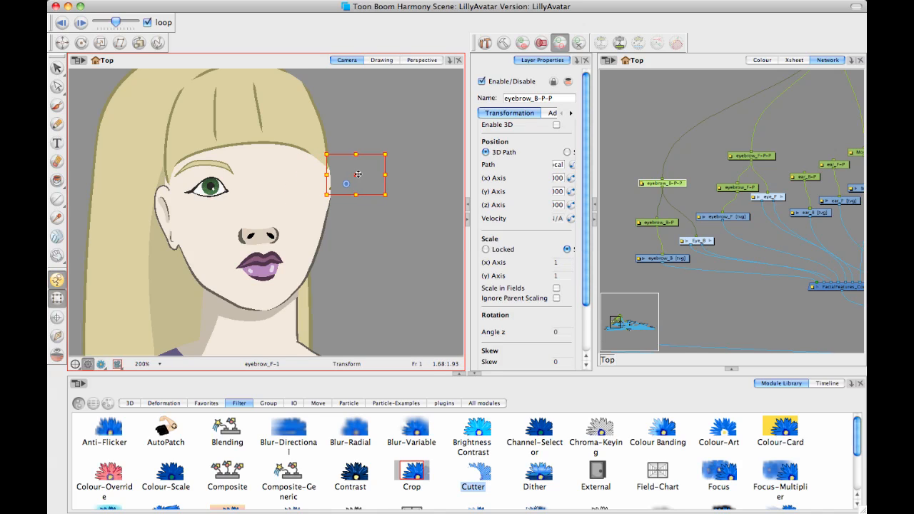
left_click(385, 230)
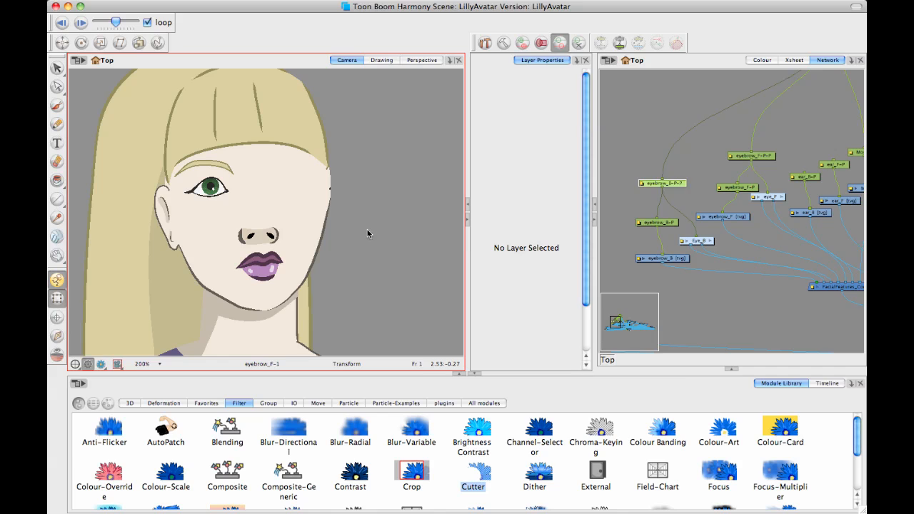
left_click(258, 233)
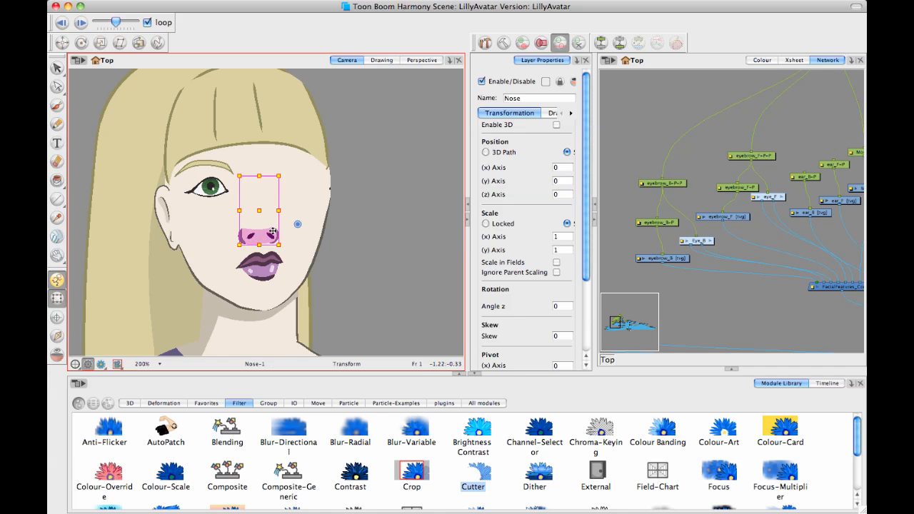
left_click_drag(255, 233, 323, 228)
left_click(375, 223)
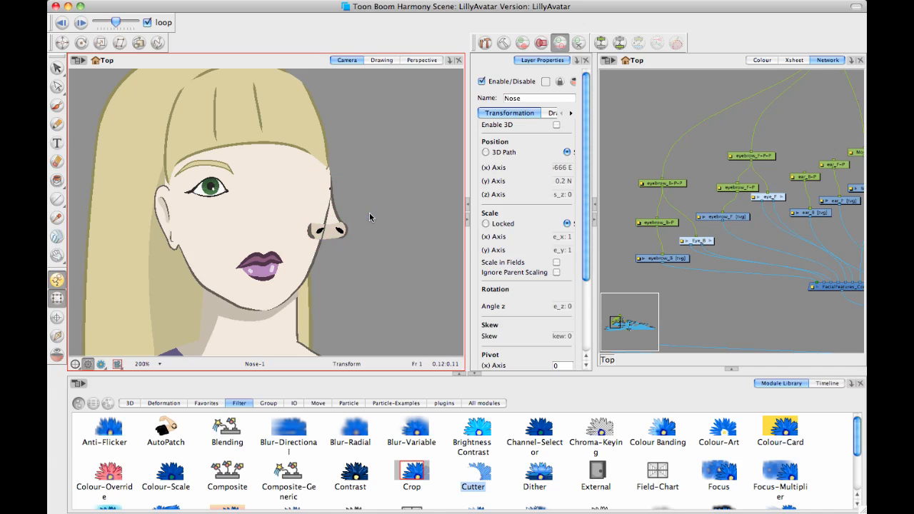
Select the nose drawing where it overlaps the face outline.
scroll(345, 228, "up", 3)
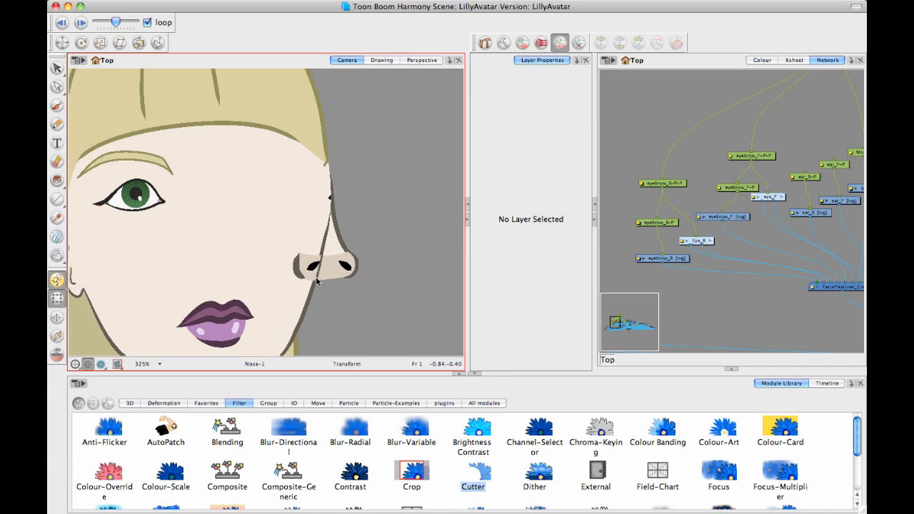
left_click(333, 273)
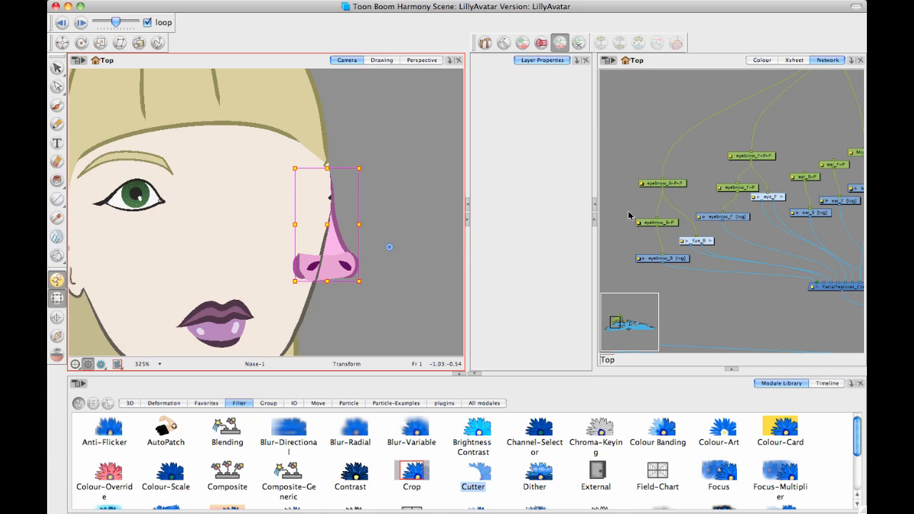